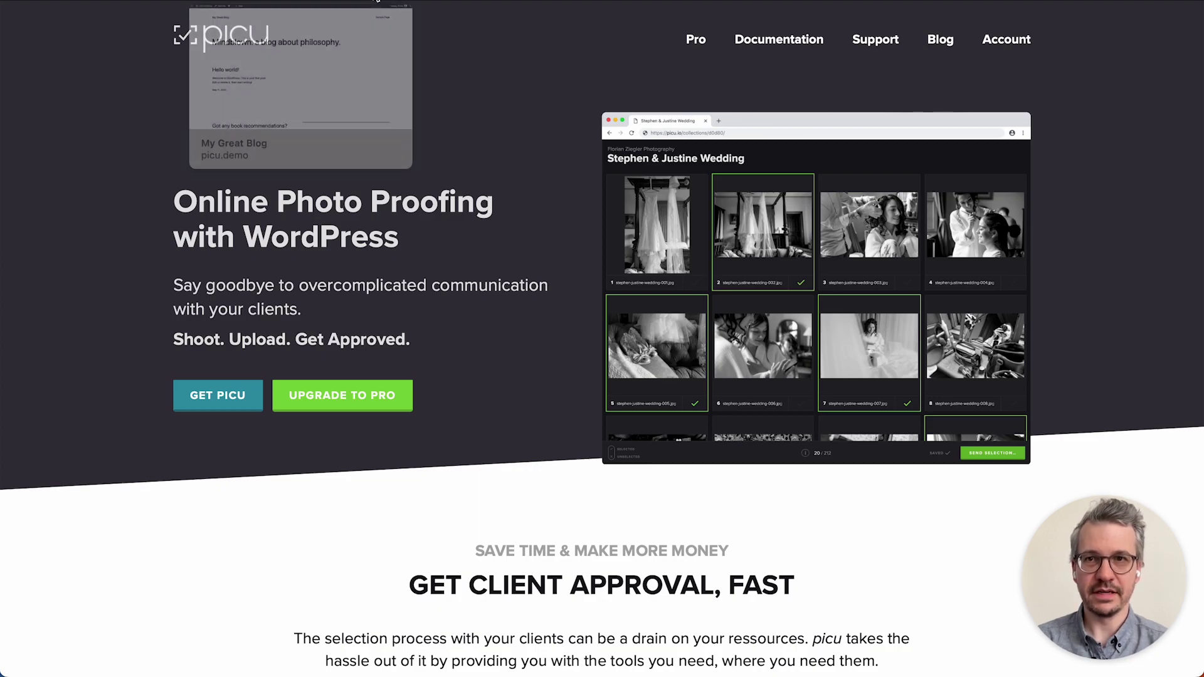
From the blog's dashboard, search Plugins > Add New for 'picu' and activate the photo proofing plugin.
click(376, 1)
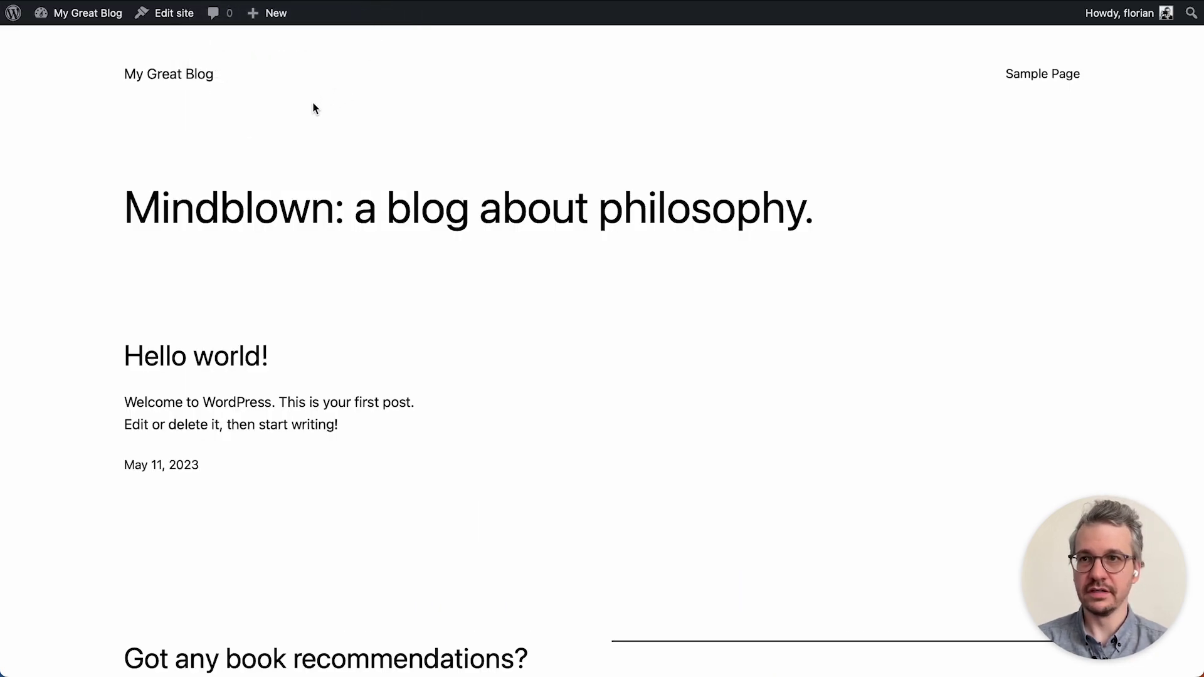
mouse_move(57, 14)
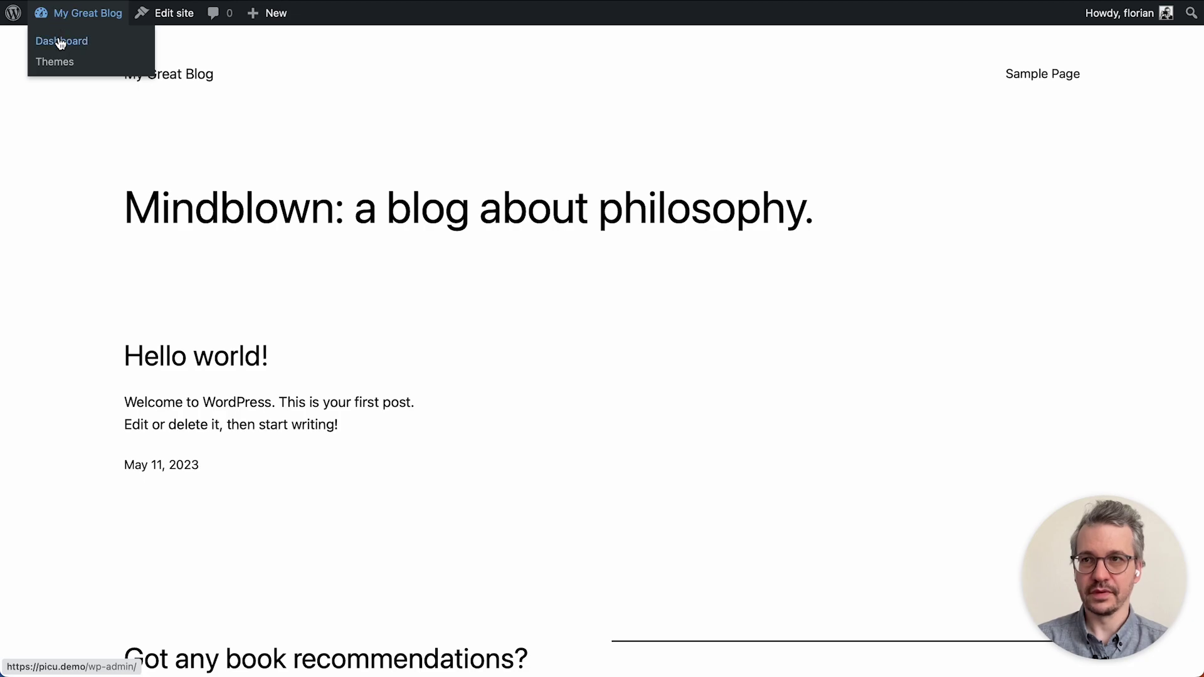
click(60, 42)
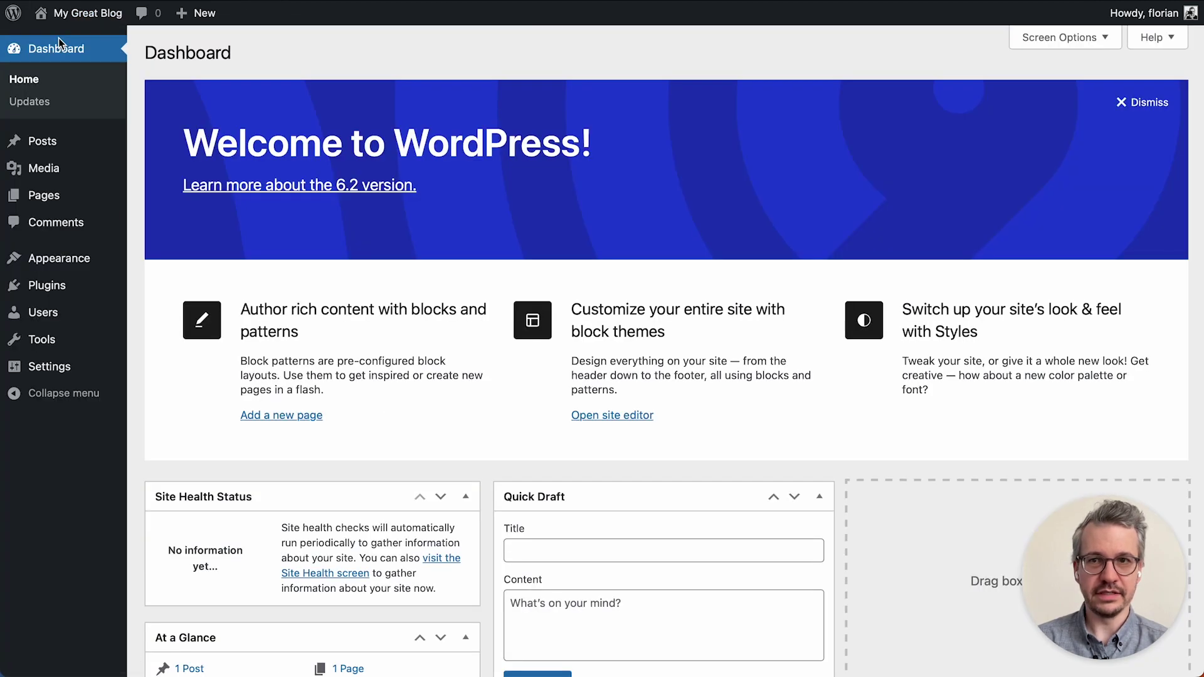
mouse_move(101, 283)
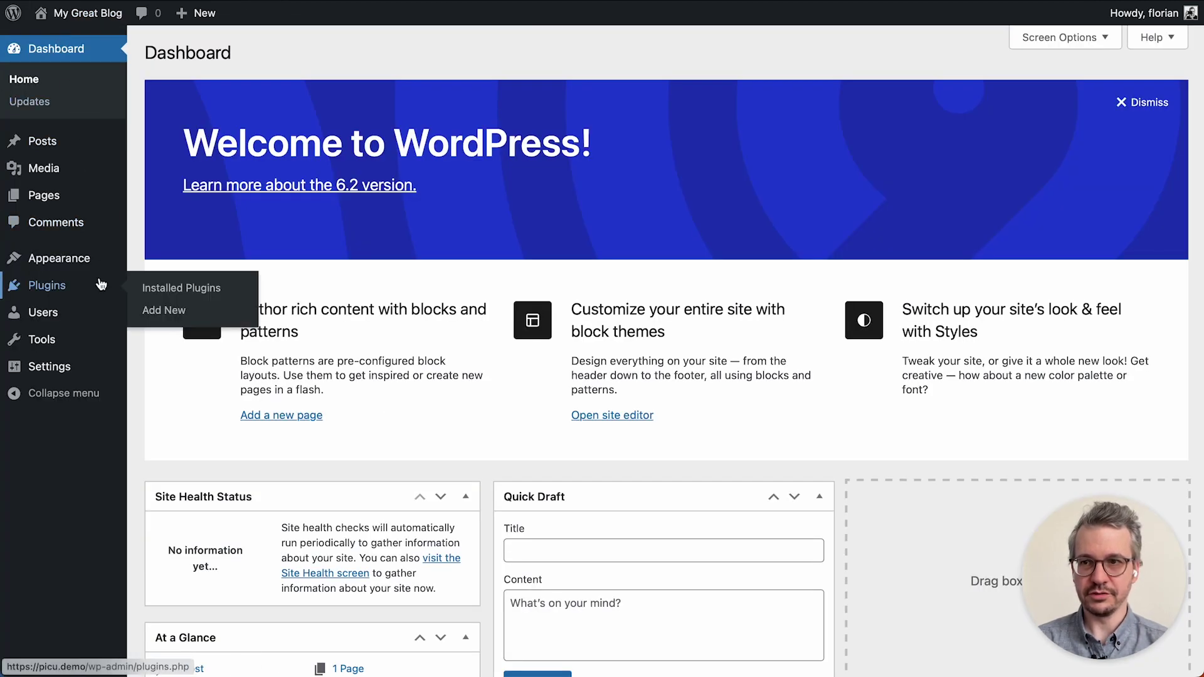
click(168, 311)
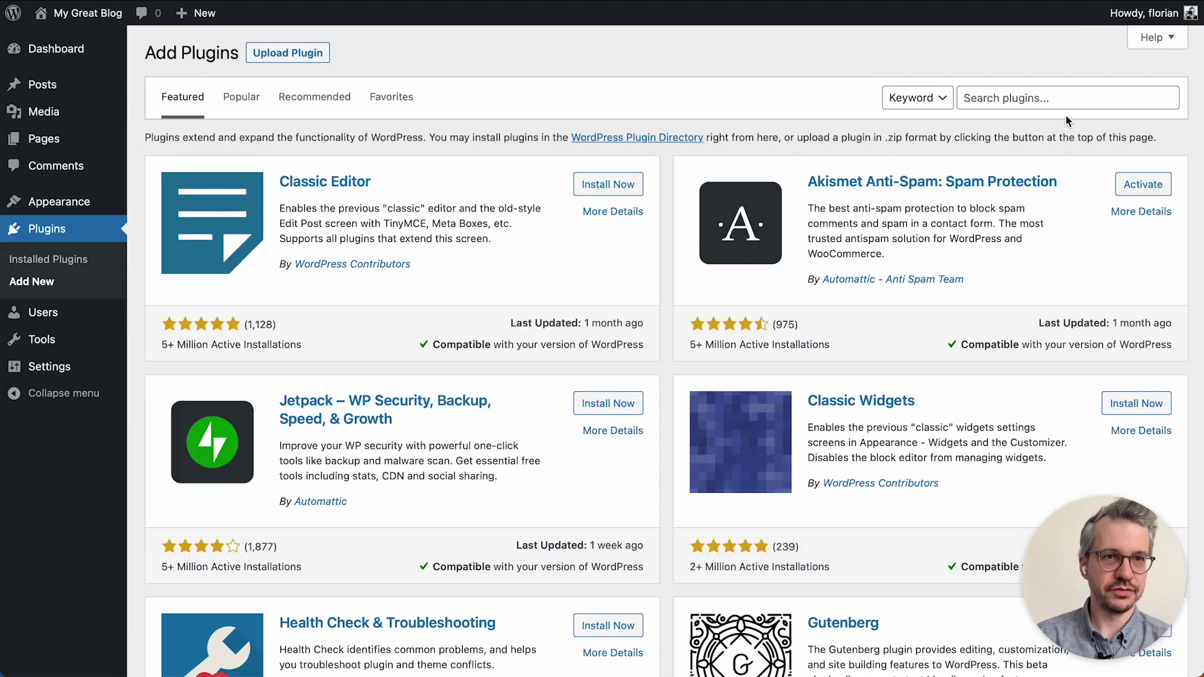
click(1070, 98)
text(picu)
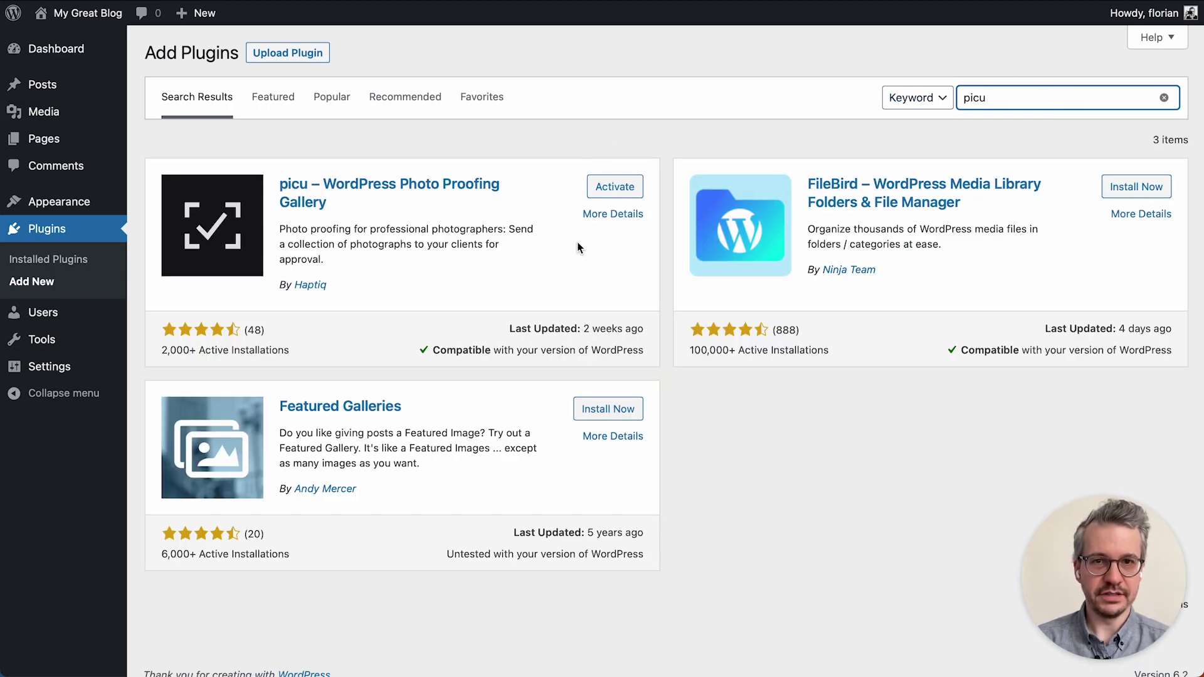
click(610, 191)
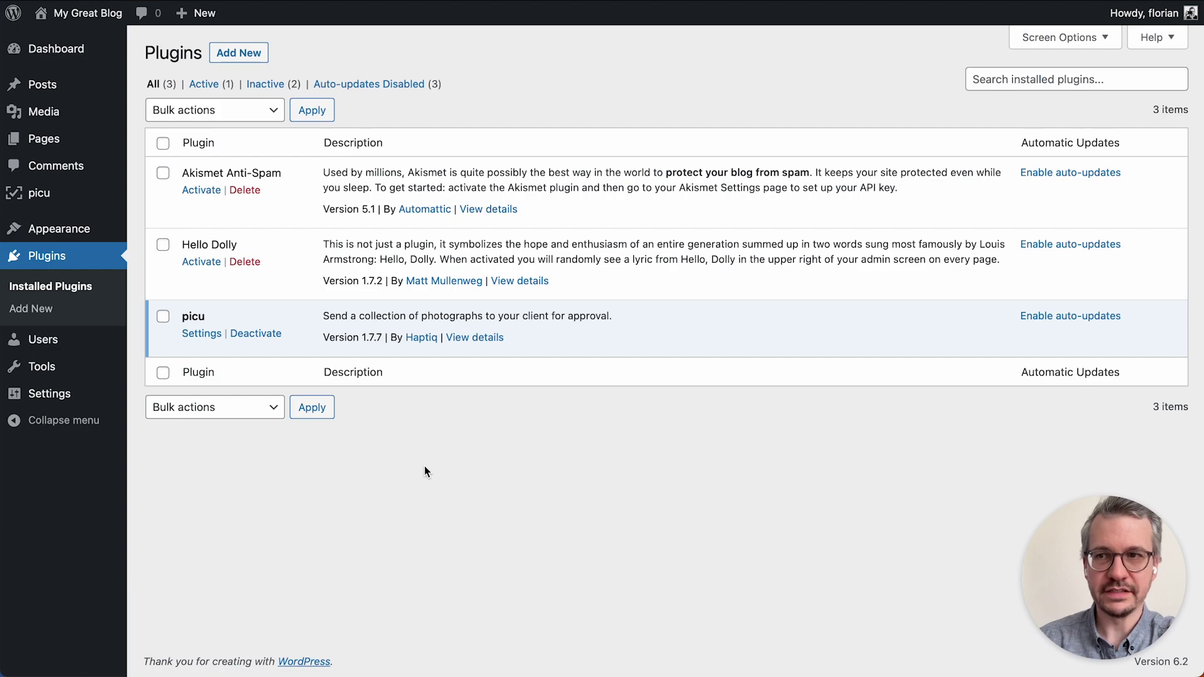
Review picu's General Settings: dark theme, random collection URLs and HTML email notifications.
mouse_move(67, 192)
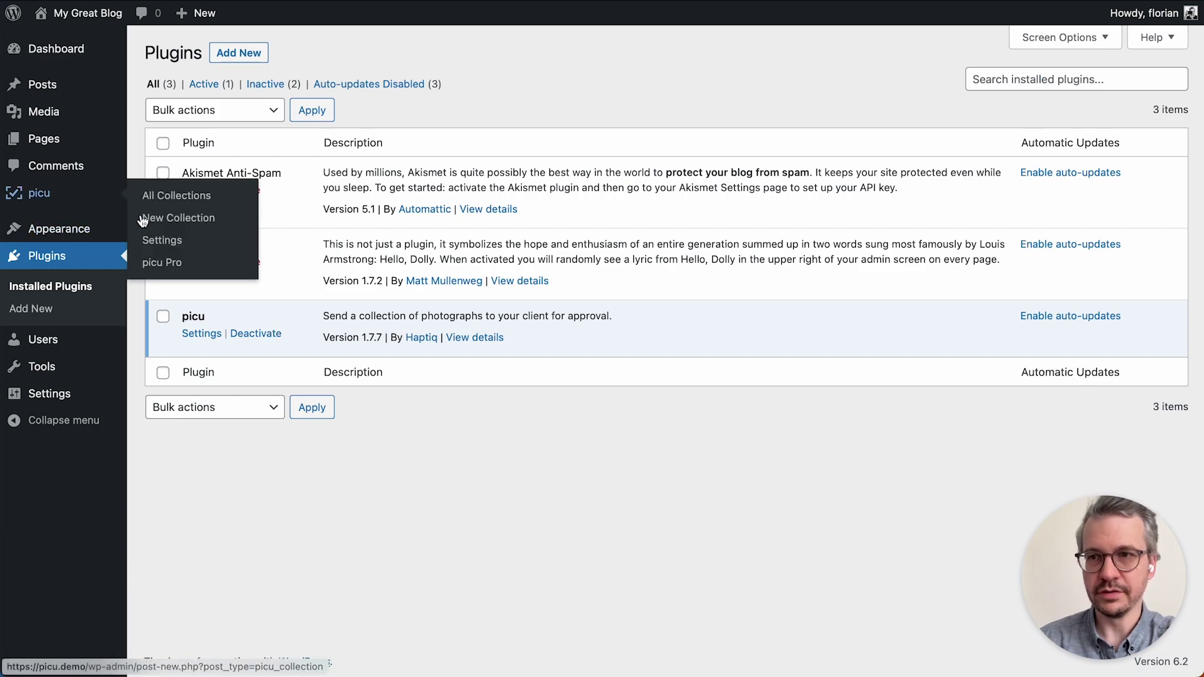
click(175, 249)
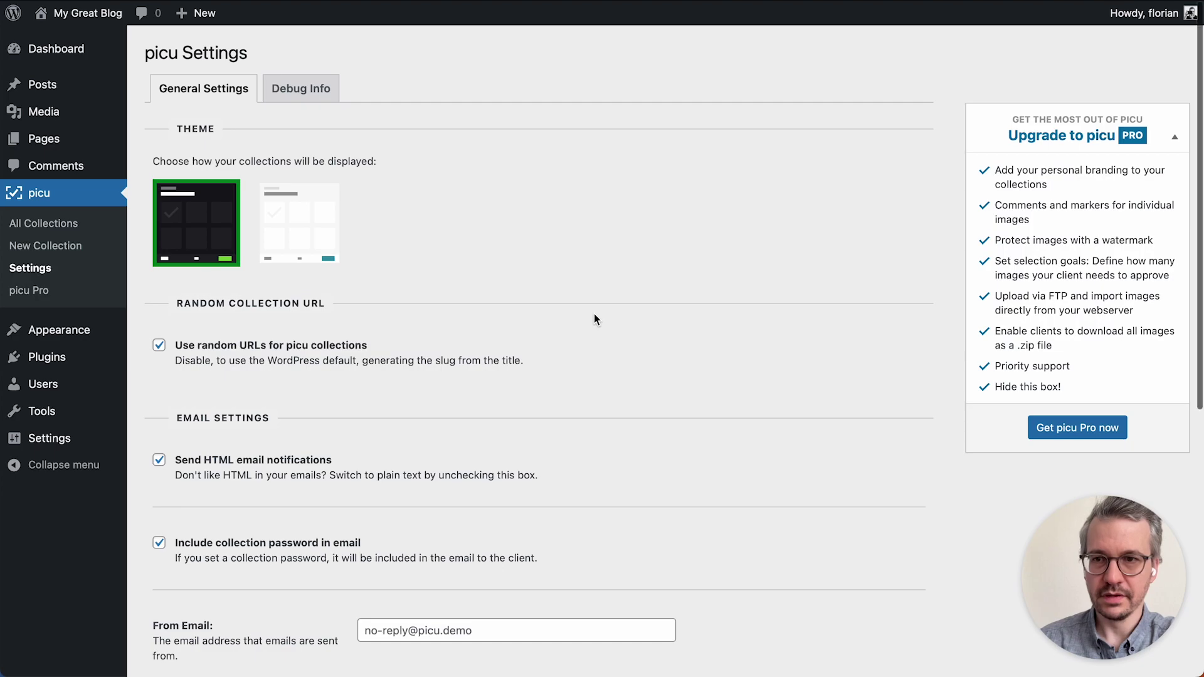
scroll(595, 318, down, 3)
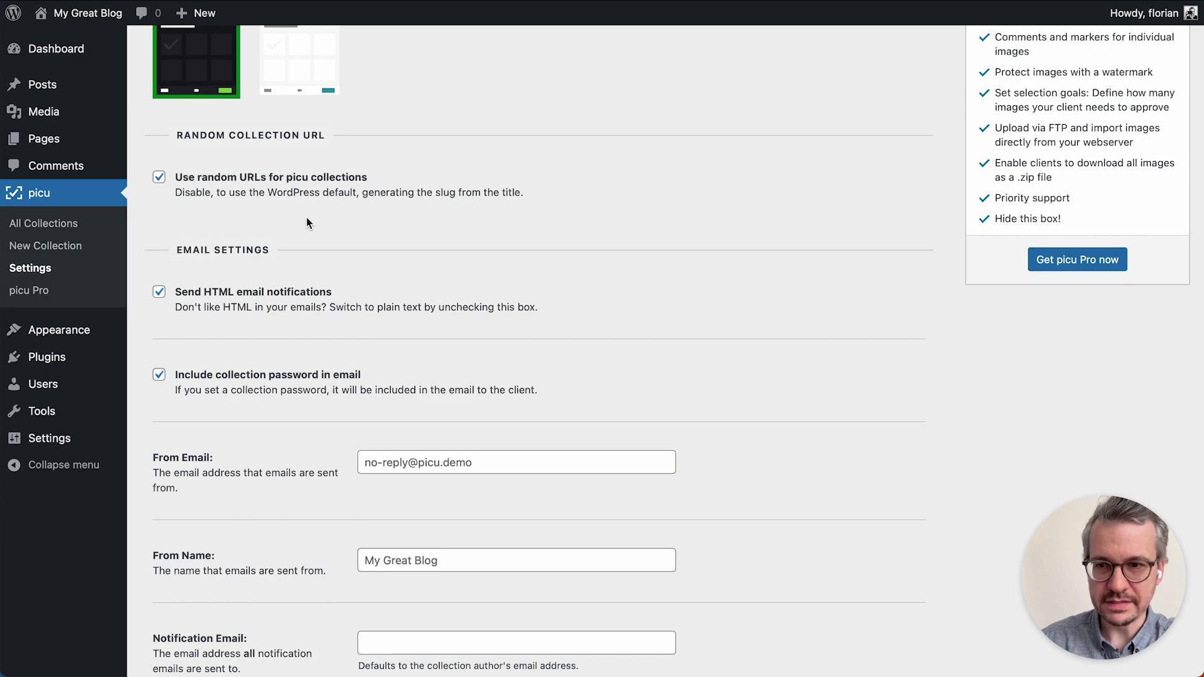
scroll(308, 223, down, 3)
scroll(307, 223, up, 3)
scroll(306, 219, up, 3)
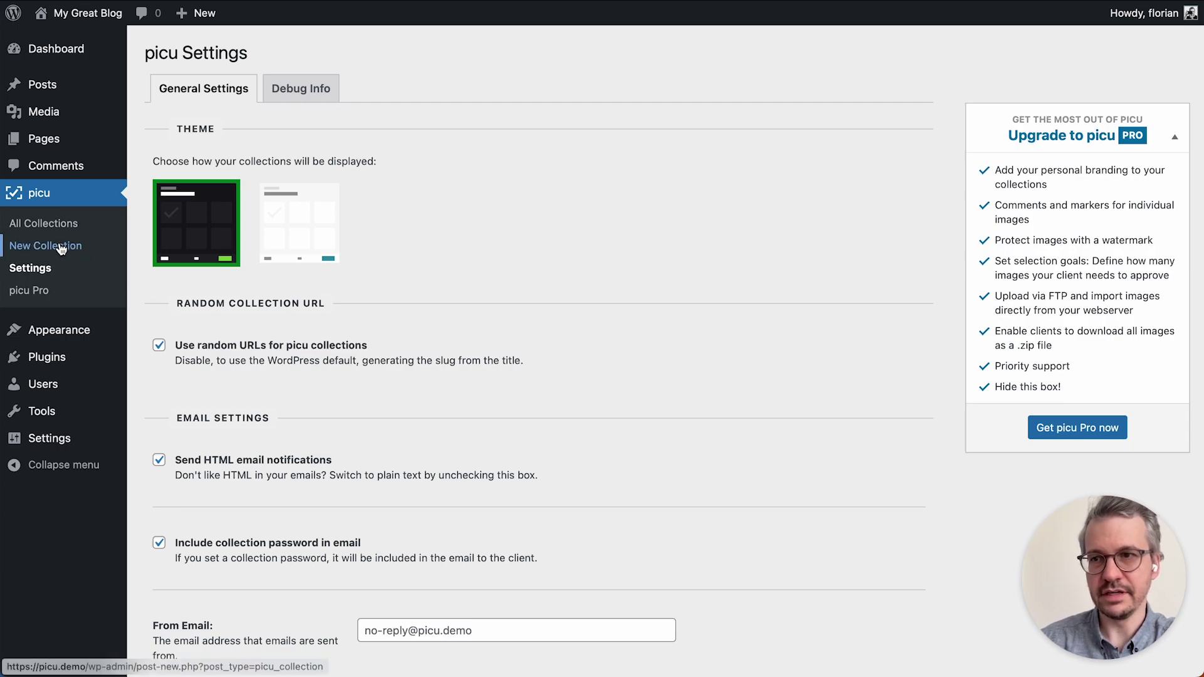
Create a new picu collection and title it 'Wedding'.
mouse_move(195, 14)
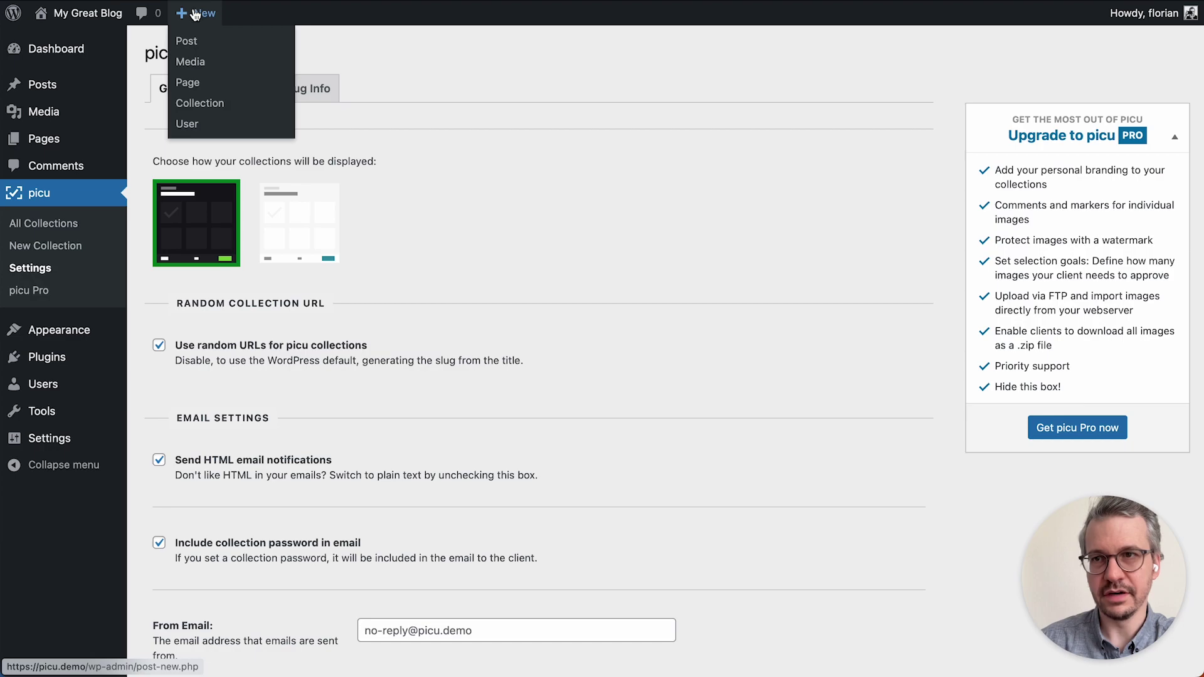
click(196, 104)
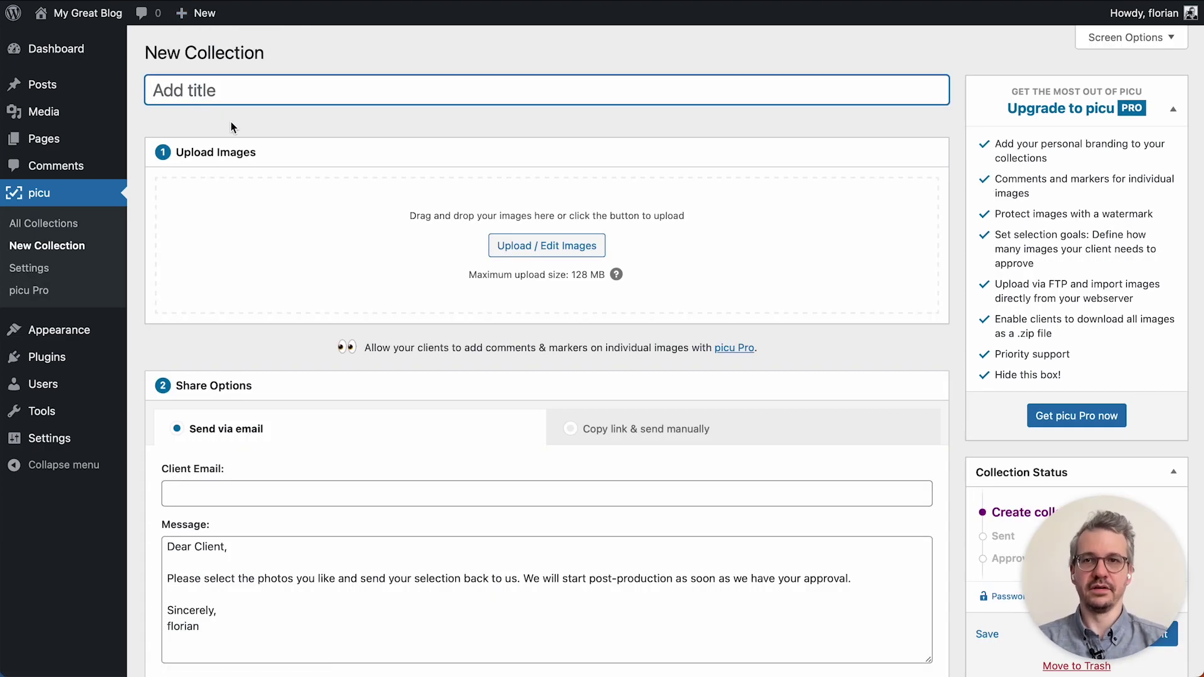
text(Wedding)
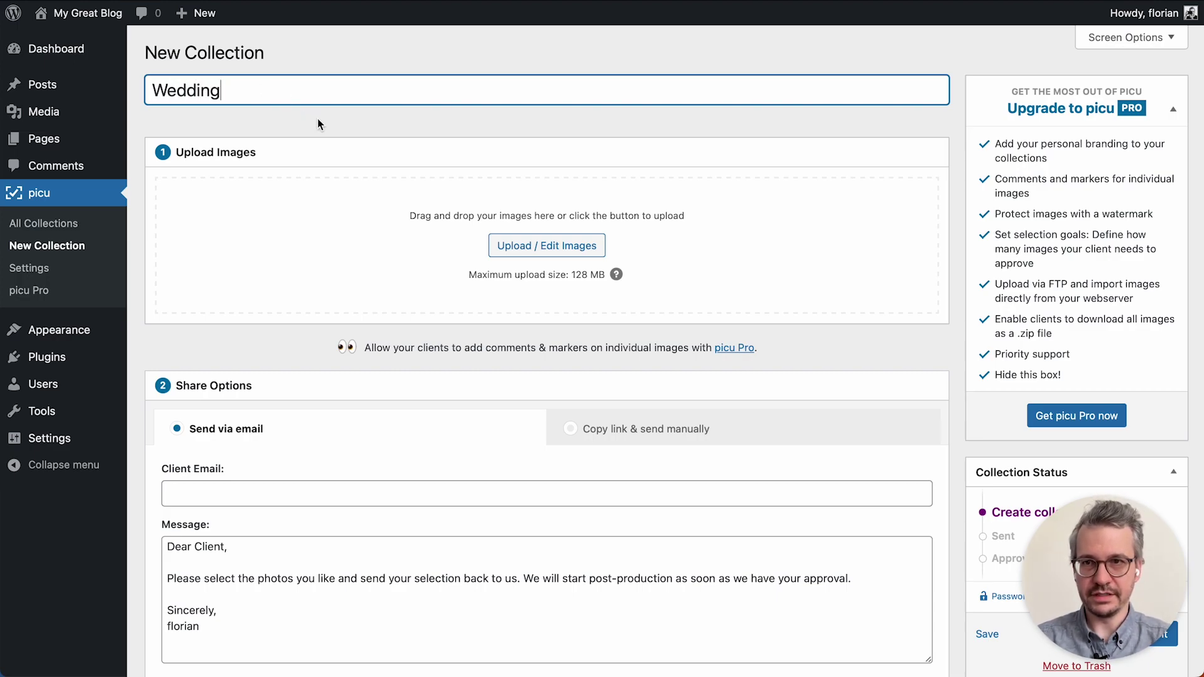
click(318, 123)
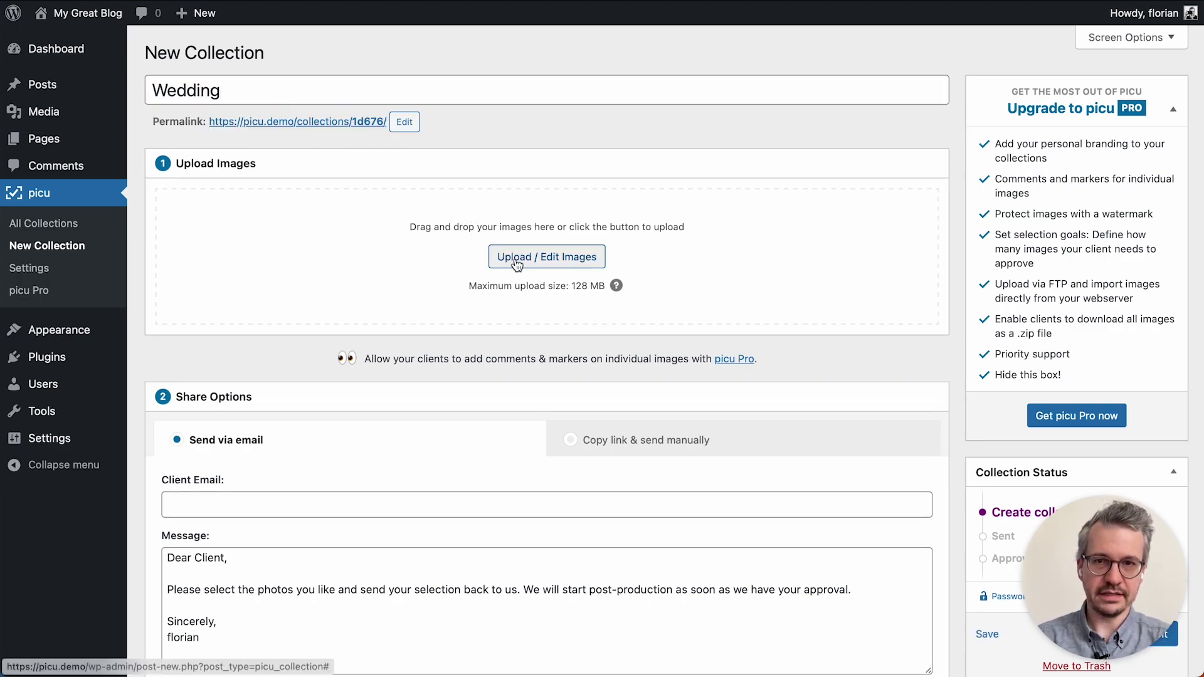
Drag the stephen-justine-wedding JPGs from Finder into Upload Images and insert all 211 photos.
click(517, 263)
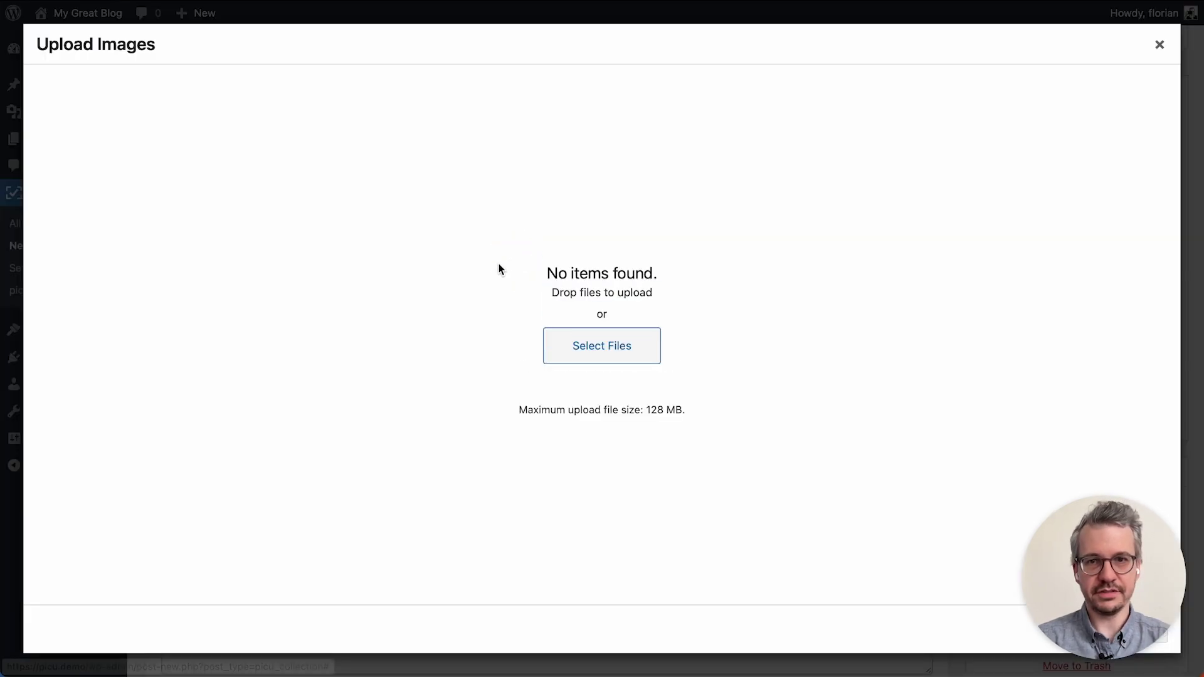
key(super+Tab)
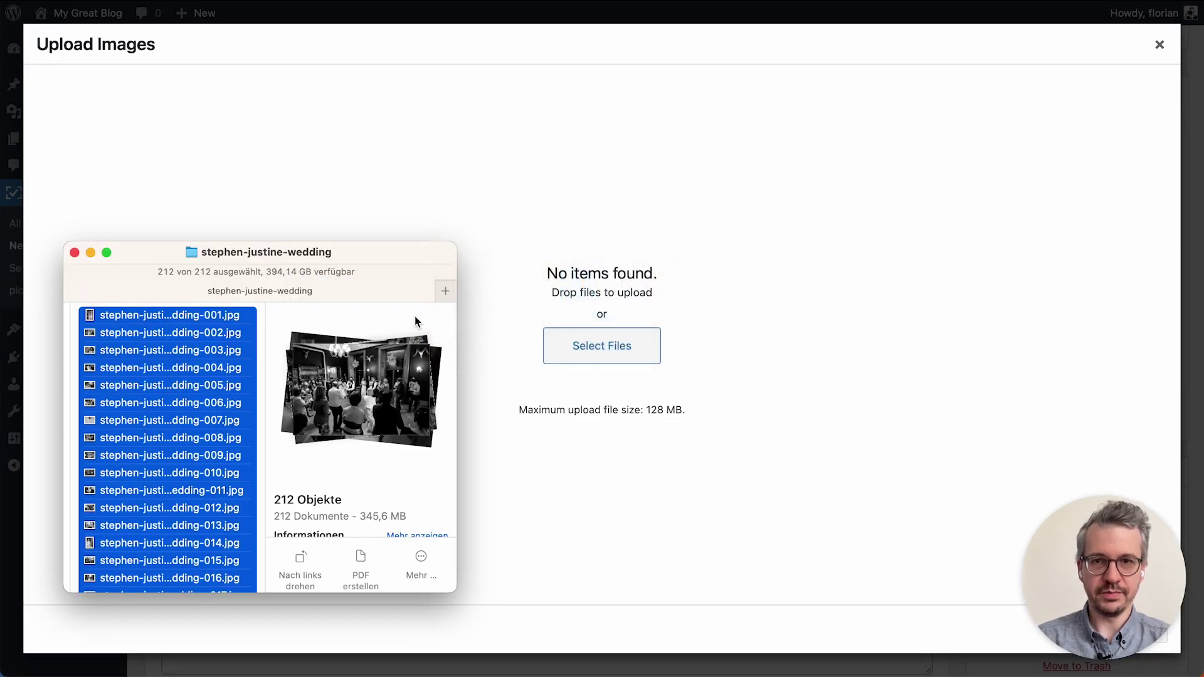
drag(187, 319, 659, 220)
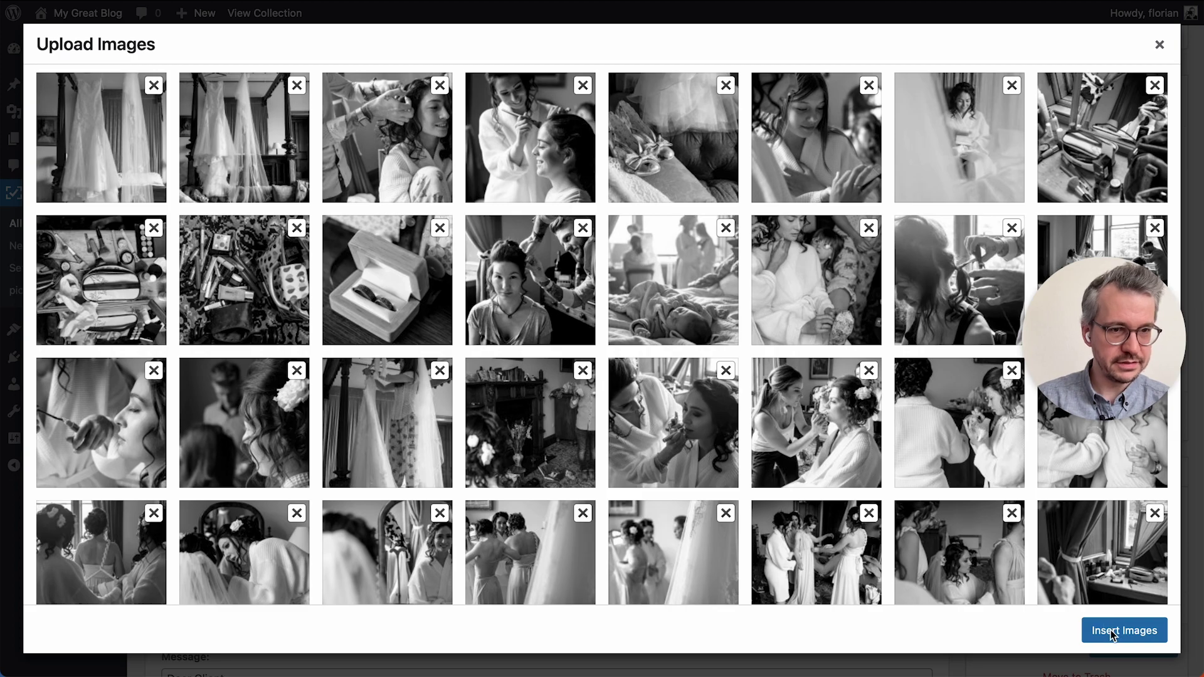
click(1110, 632)
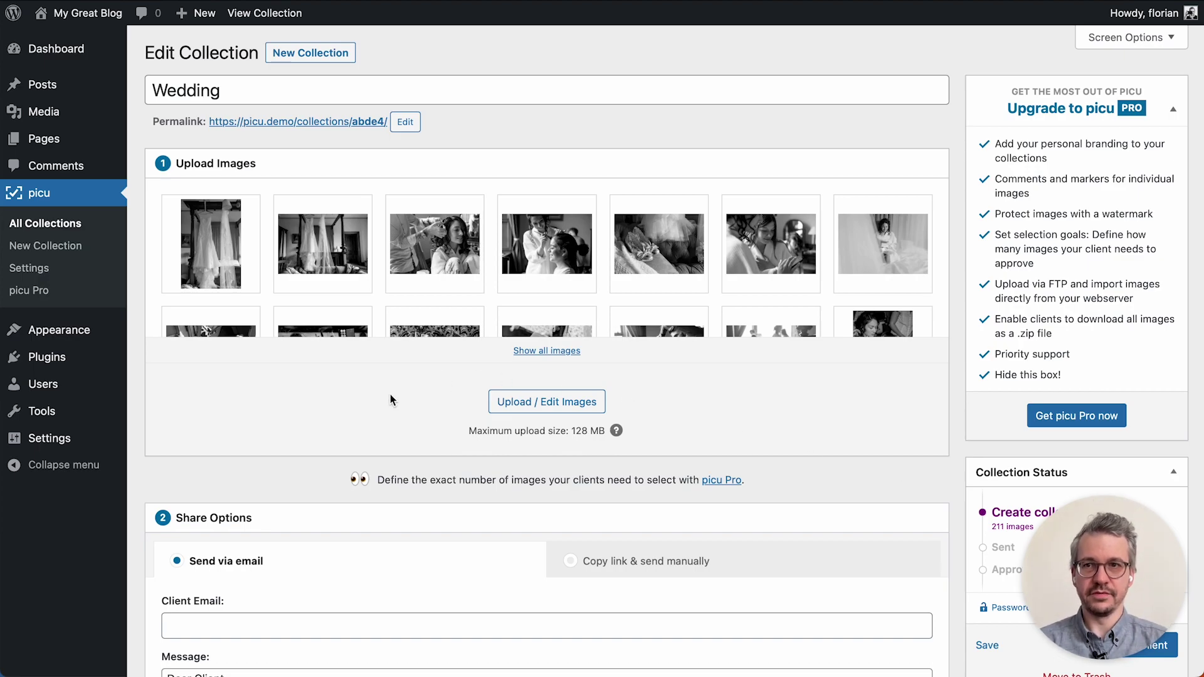
scroll(390, 395, down, 4)
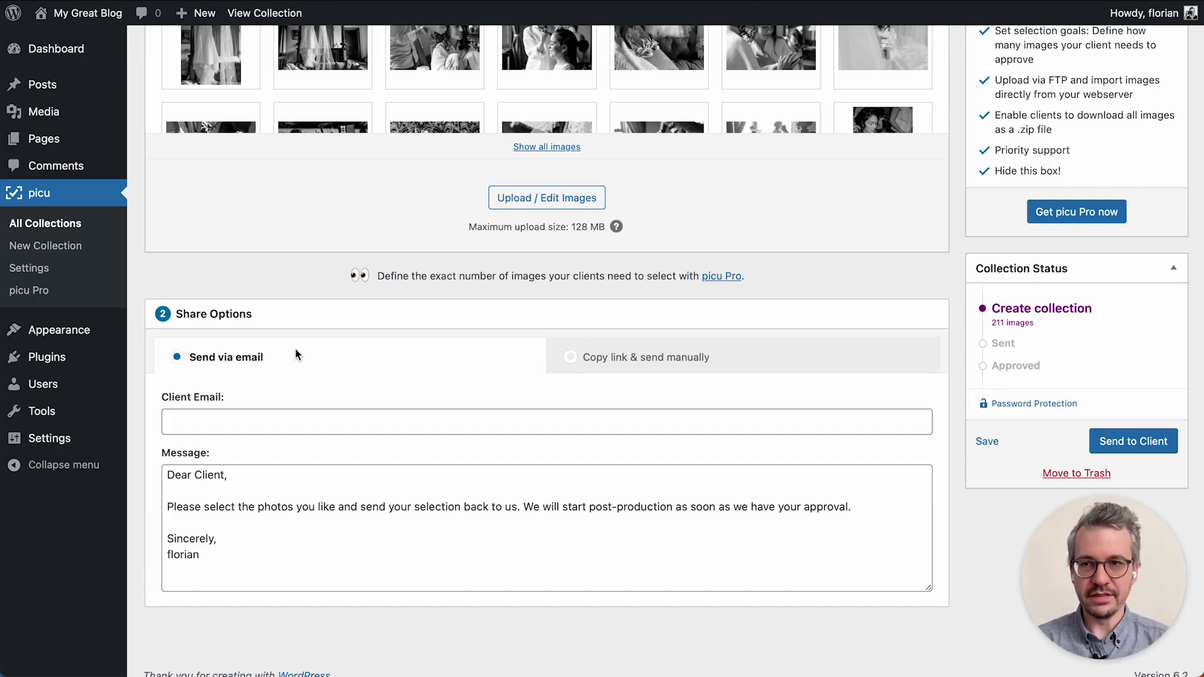
click(637, 357)
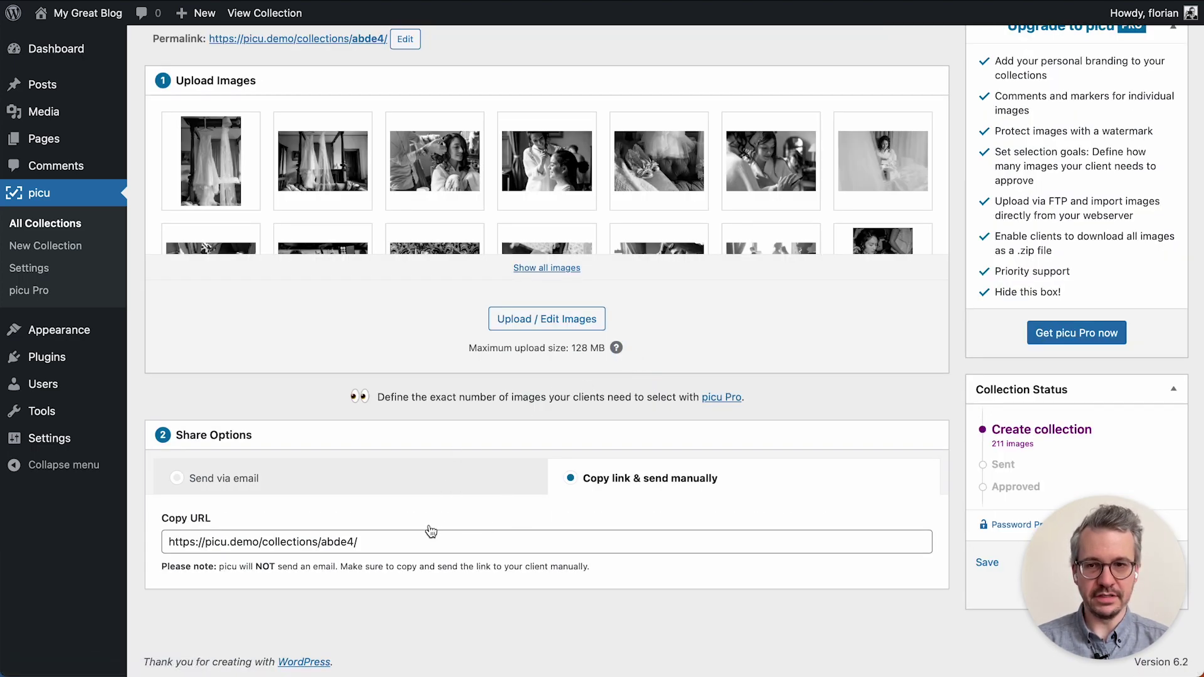
click(403, 541)
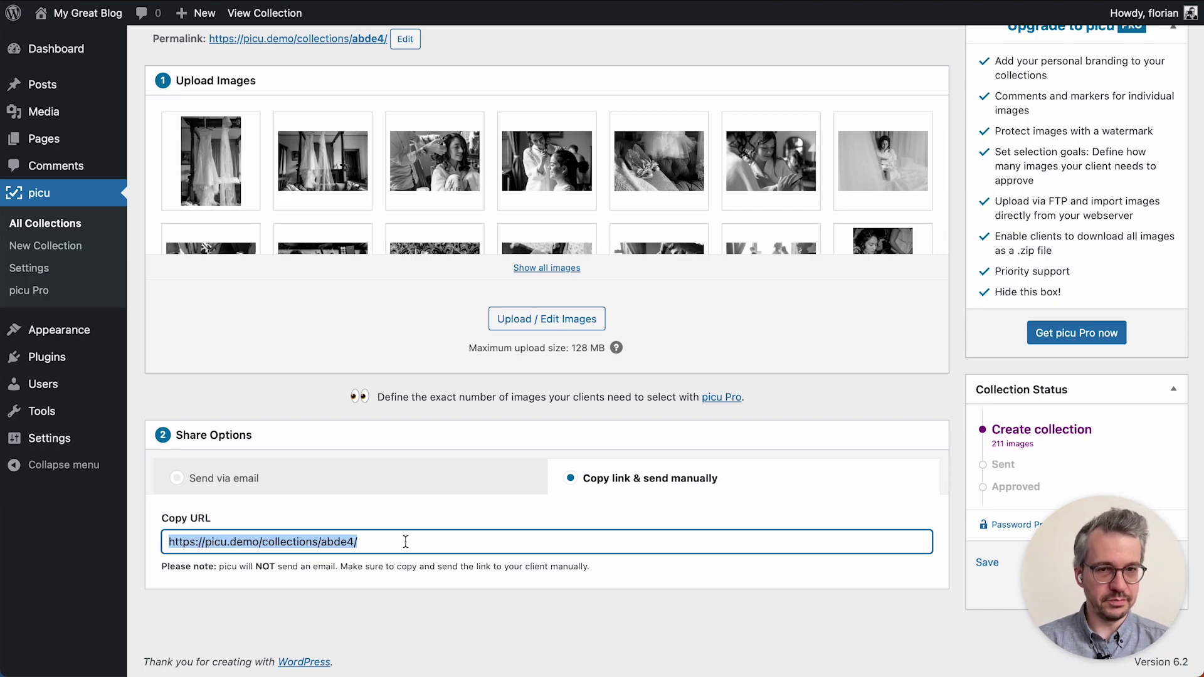
click(387, 484)
Add the client's e-mail address as the Wedding collection's recipient.
scroll(392, 484, down, 3)
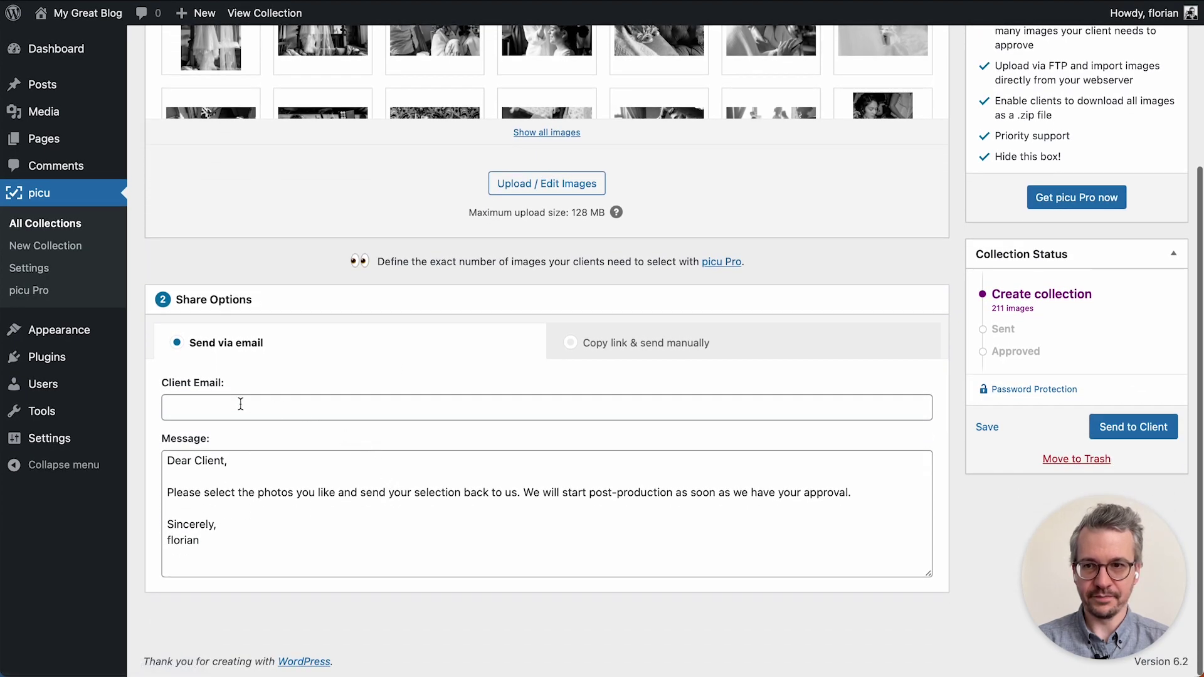
click(227, 405)
key(Return)
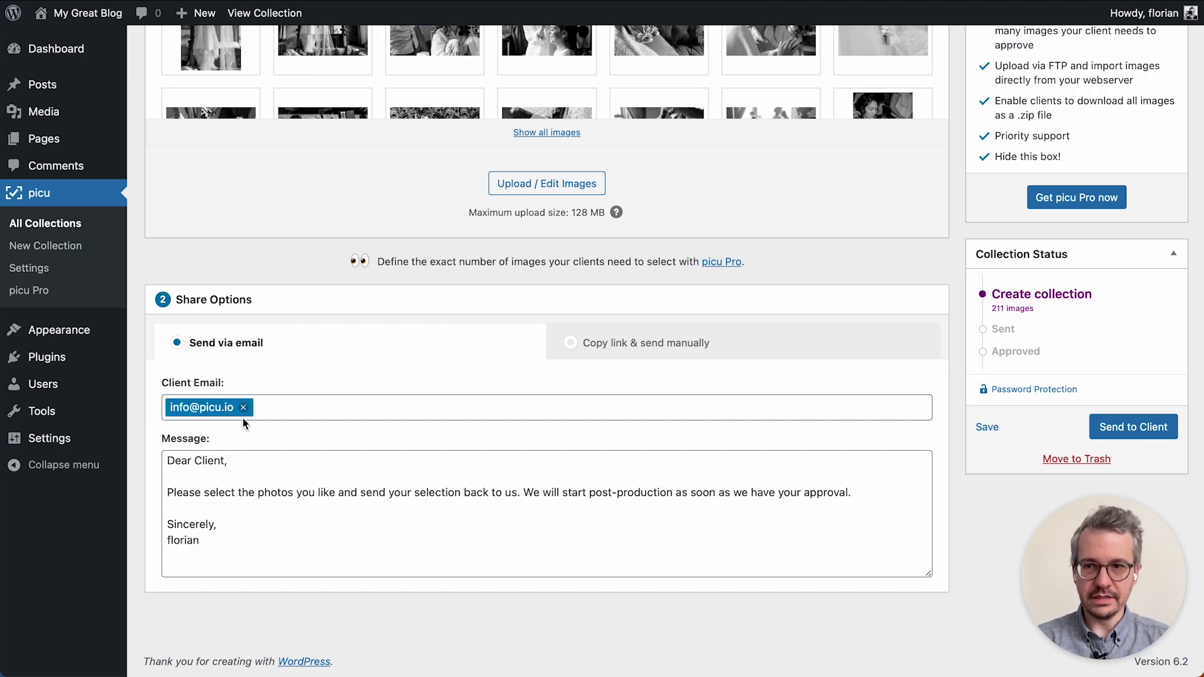
Send the collection to the client without password protection and open its invitation email in MailHog.
drag(242, 544, 147, 424)
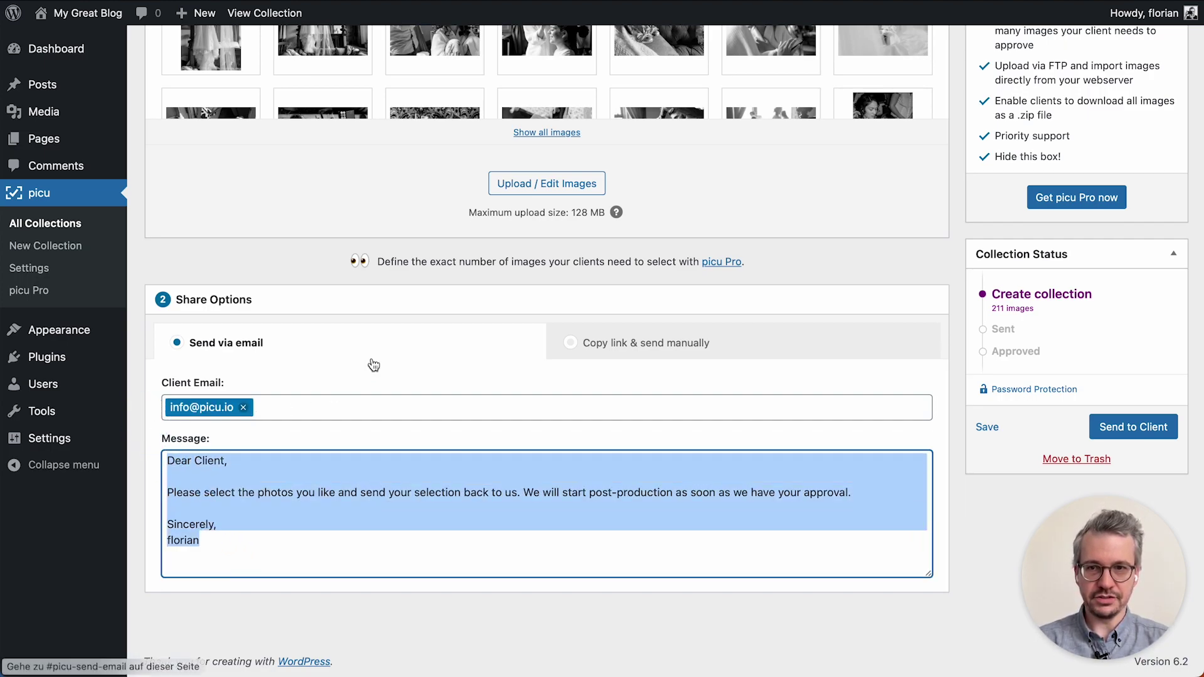
click(950, 385)
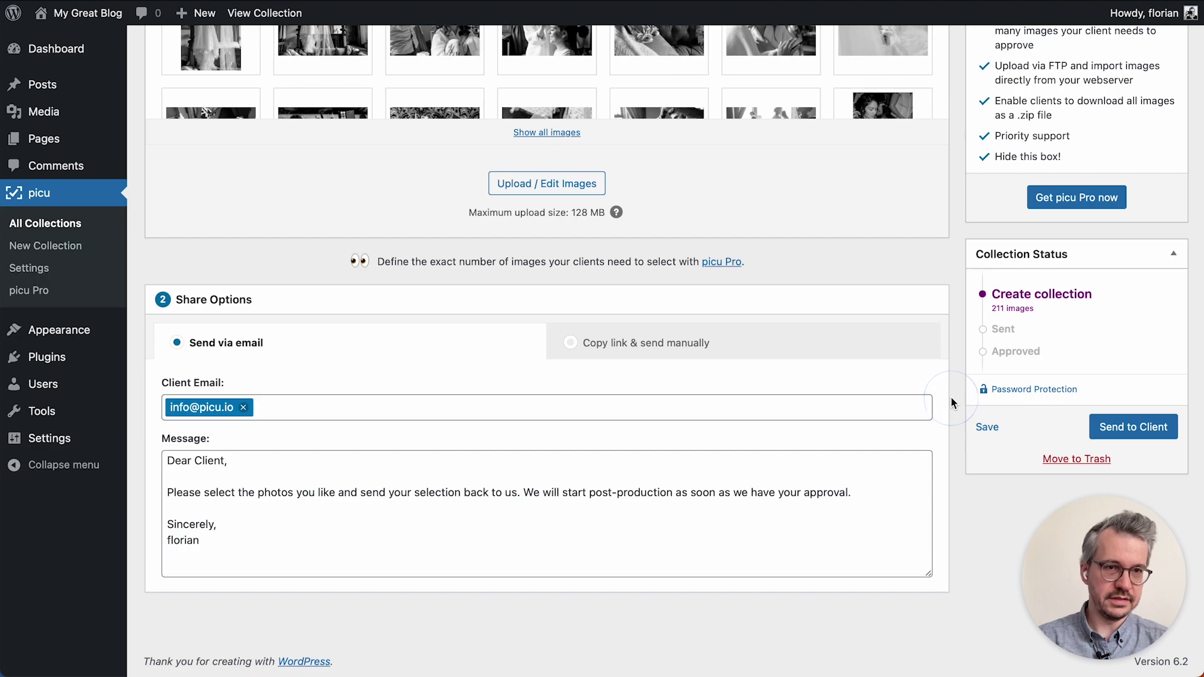
click(1035, 390)
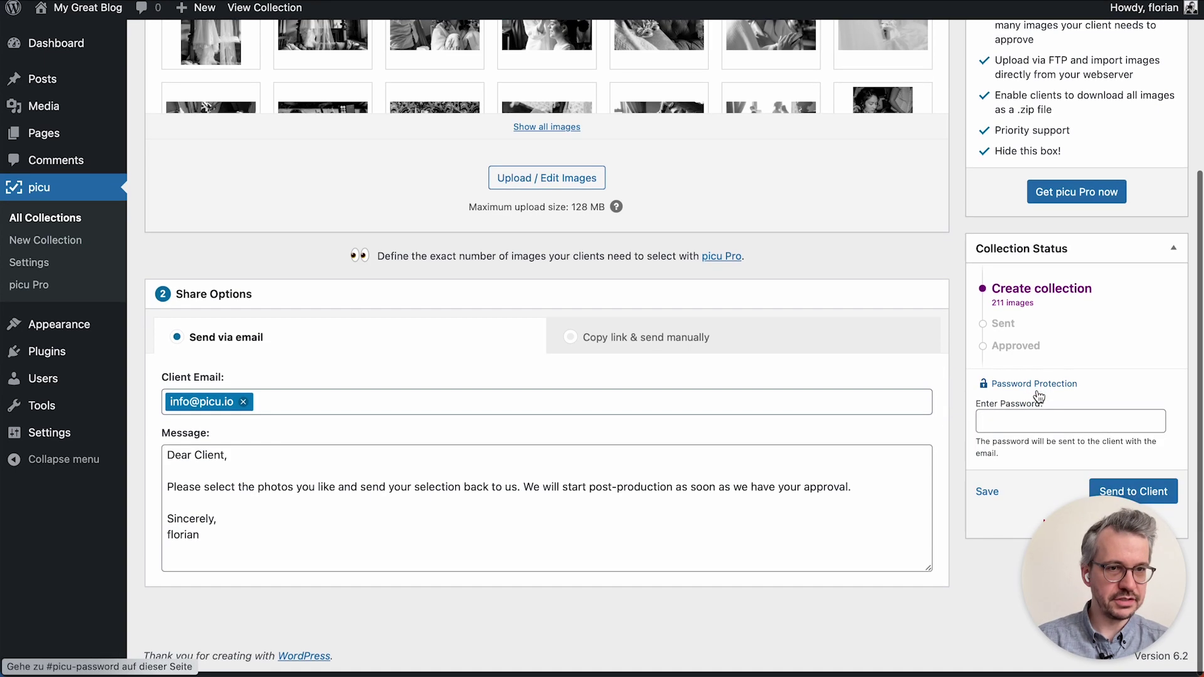
click(1032, 390)
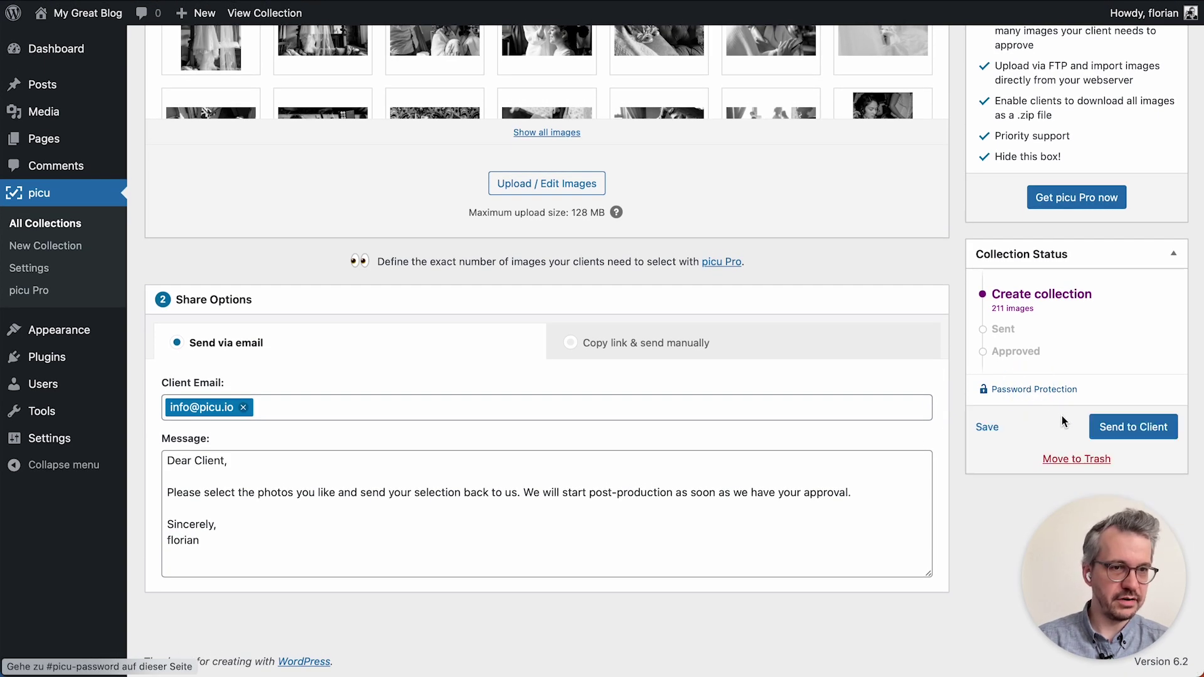
click(1133, 429)
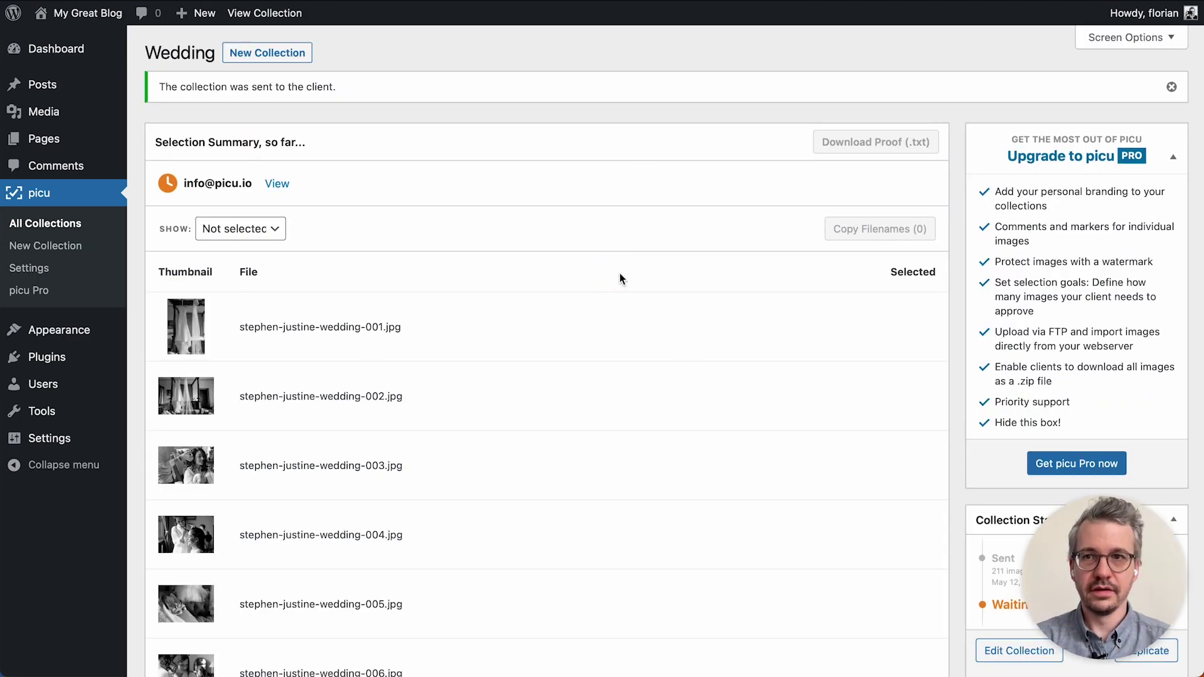
key(super+Tab)
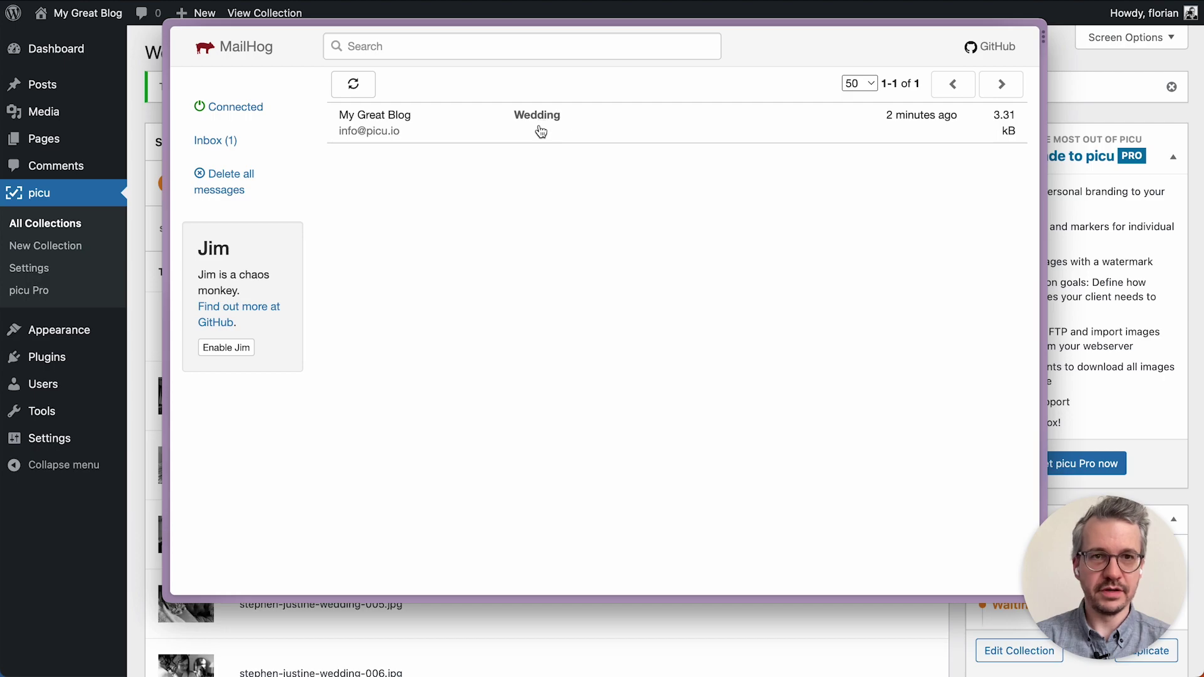
click(539, 128)
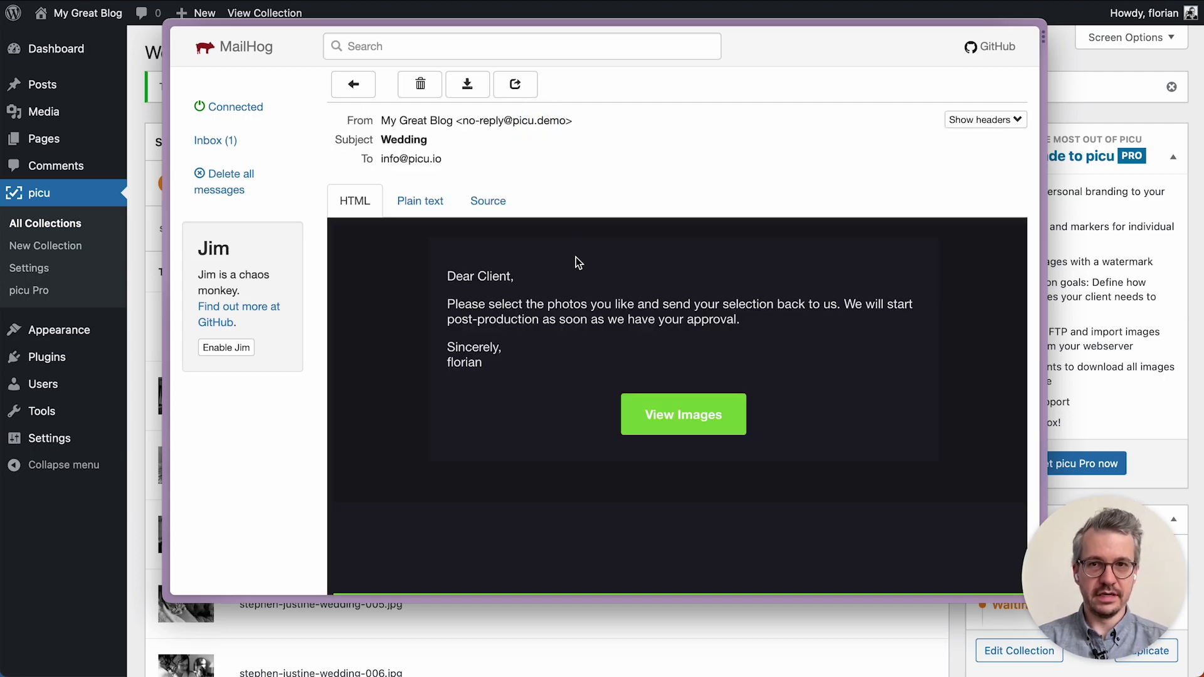
Open the client view of the Wedding images in the wider four-column gallery.
click(680, 416)
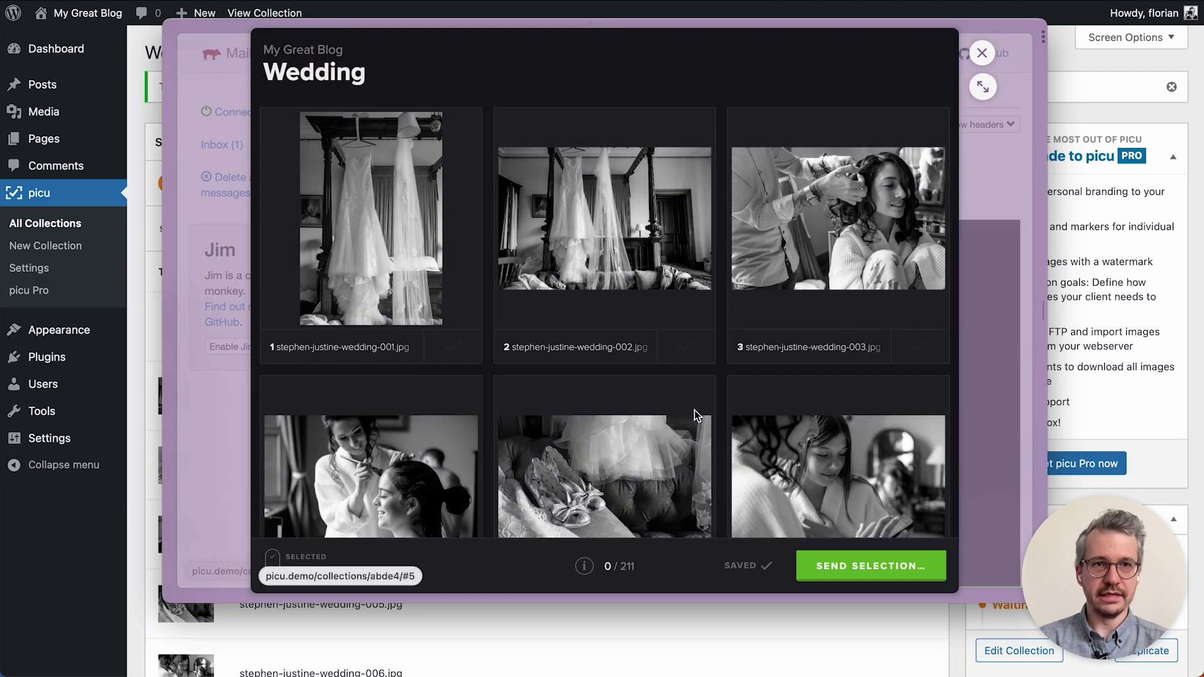
click(983, 87)
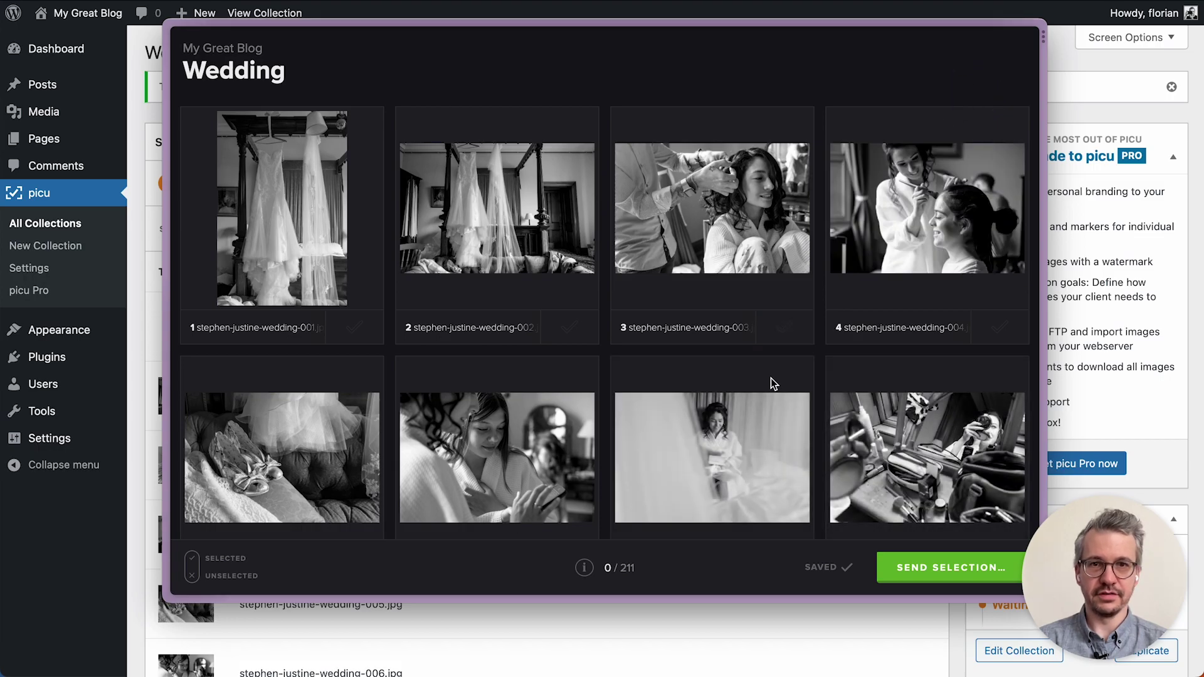
scroll(772, 379, down, 15)
scroll(772, 384, up, 15)
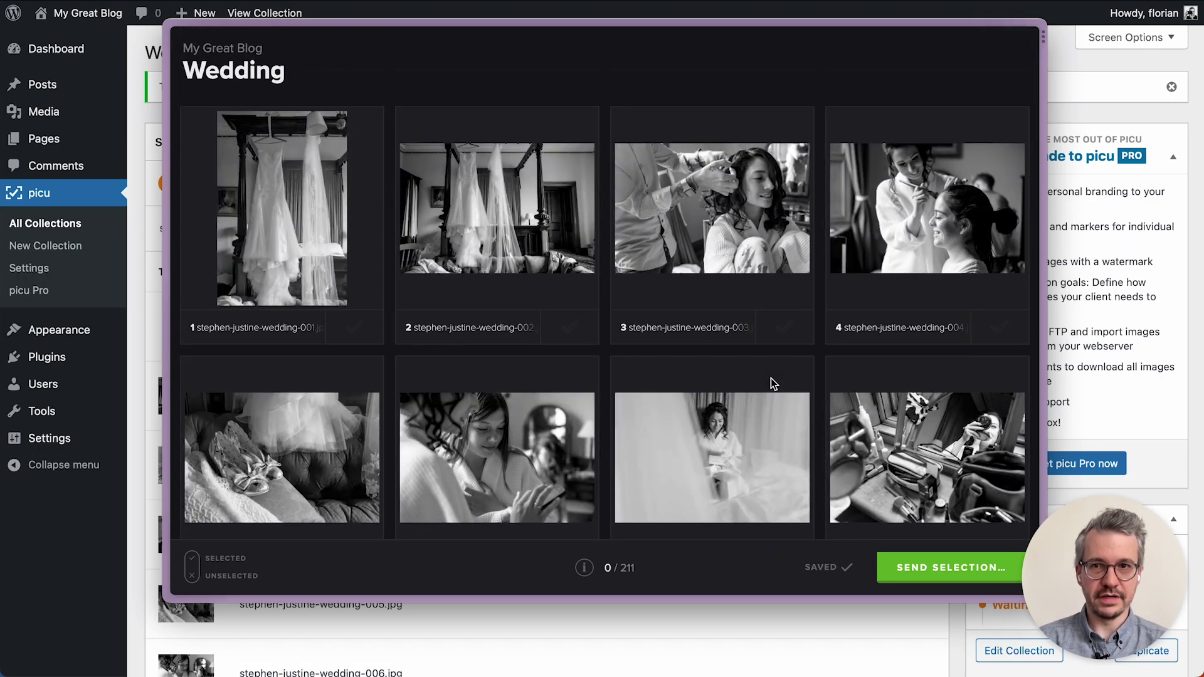
Mark images 3, 7, 14 and 17 as chosen, reaching 4 of 211 selected.
click(790, 329)
scroll(787, 376, down, 4)
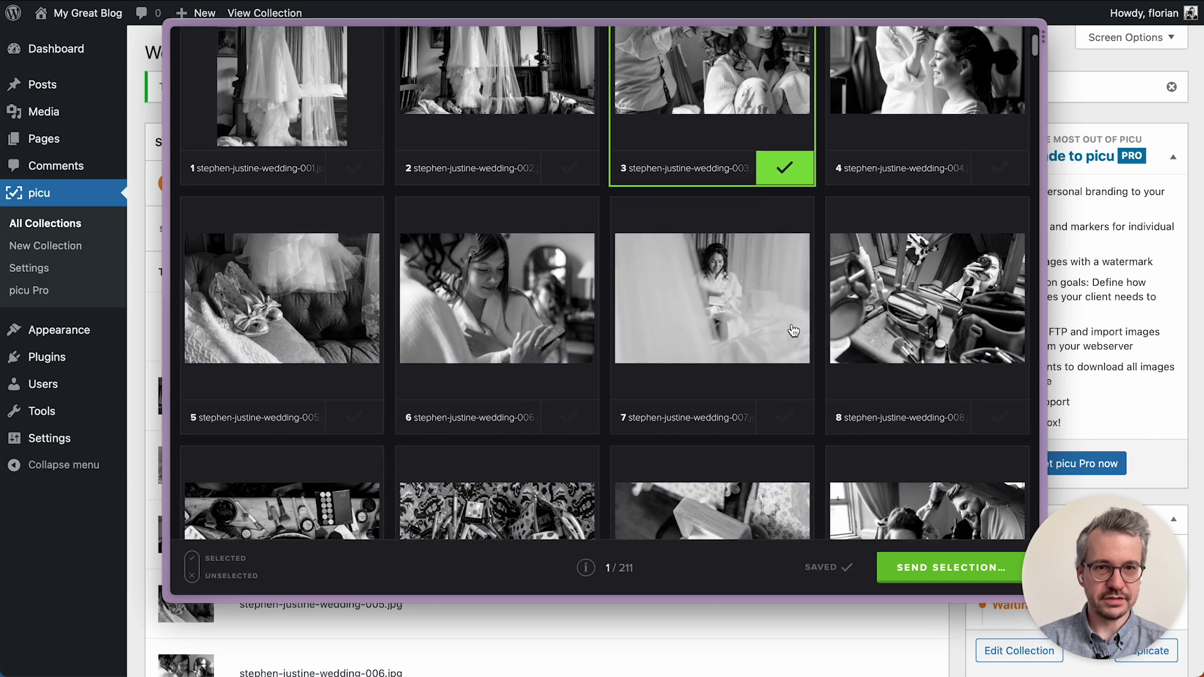
click(784, 411)
scroll(785, 420, down, 3)
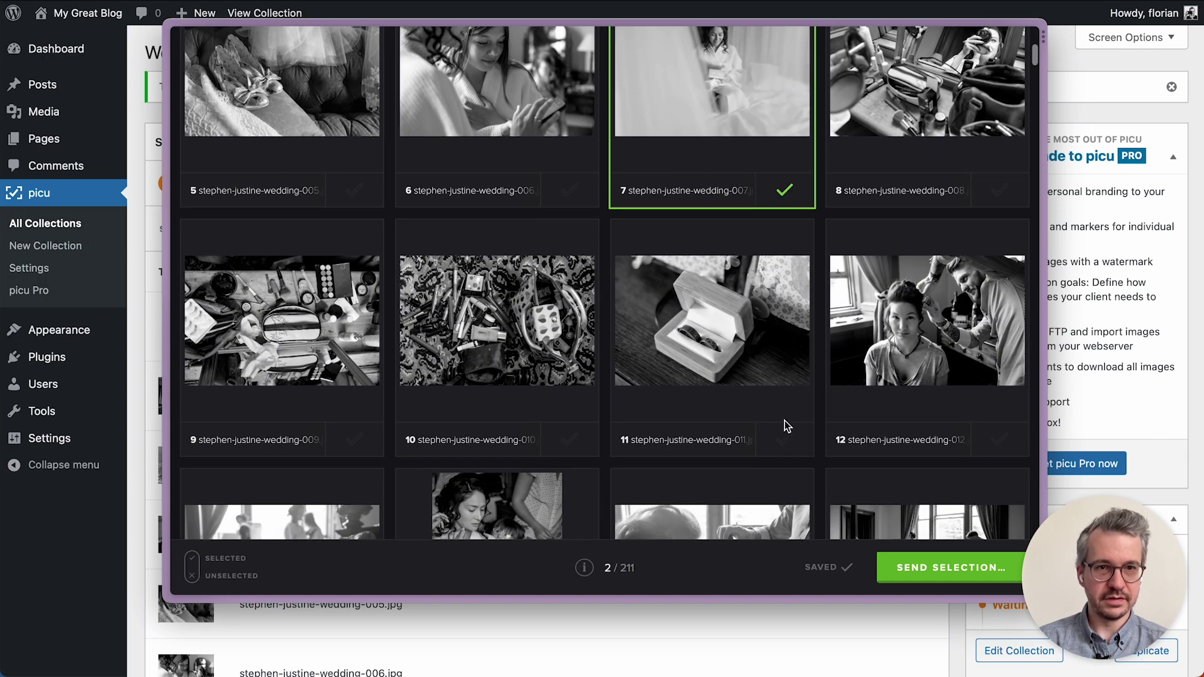
scroll(785, 438, down, 3)
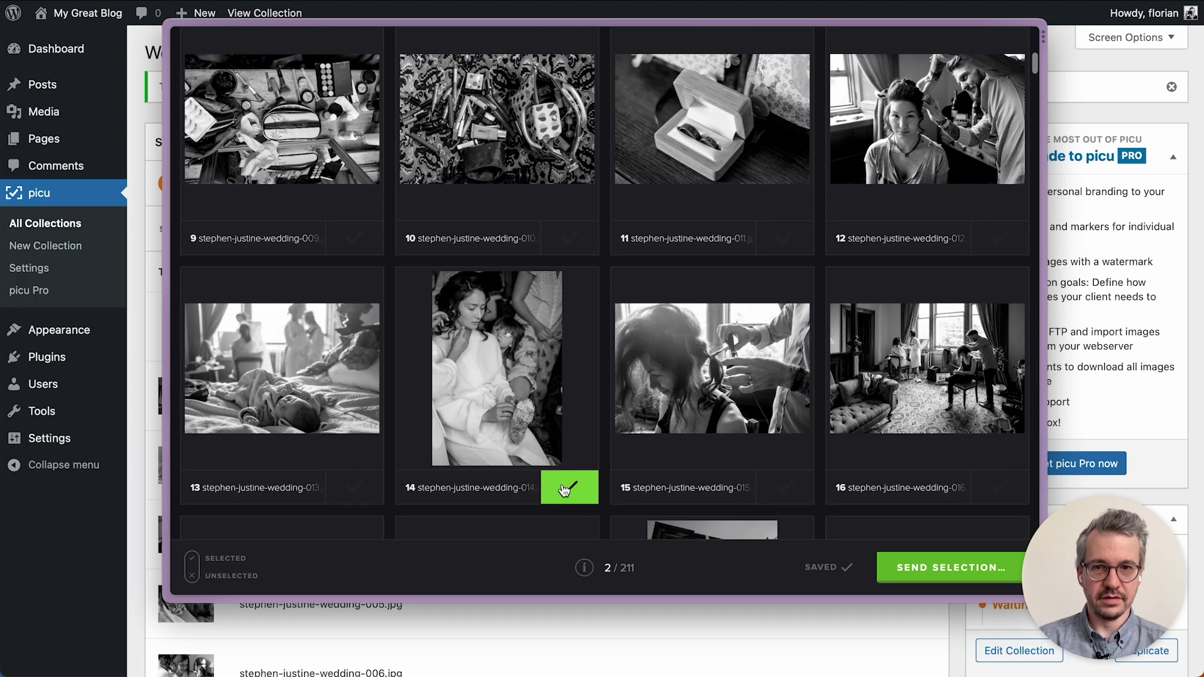
click(567, 488)
scroll(566, 489, down, 3)
scroll(564, 490, down, 3)
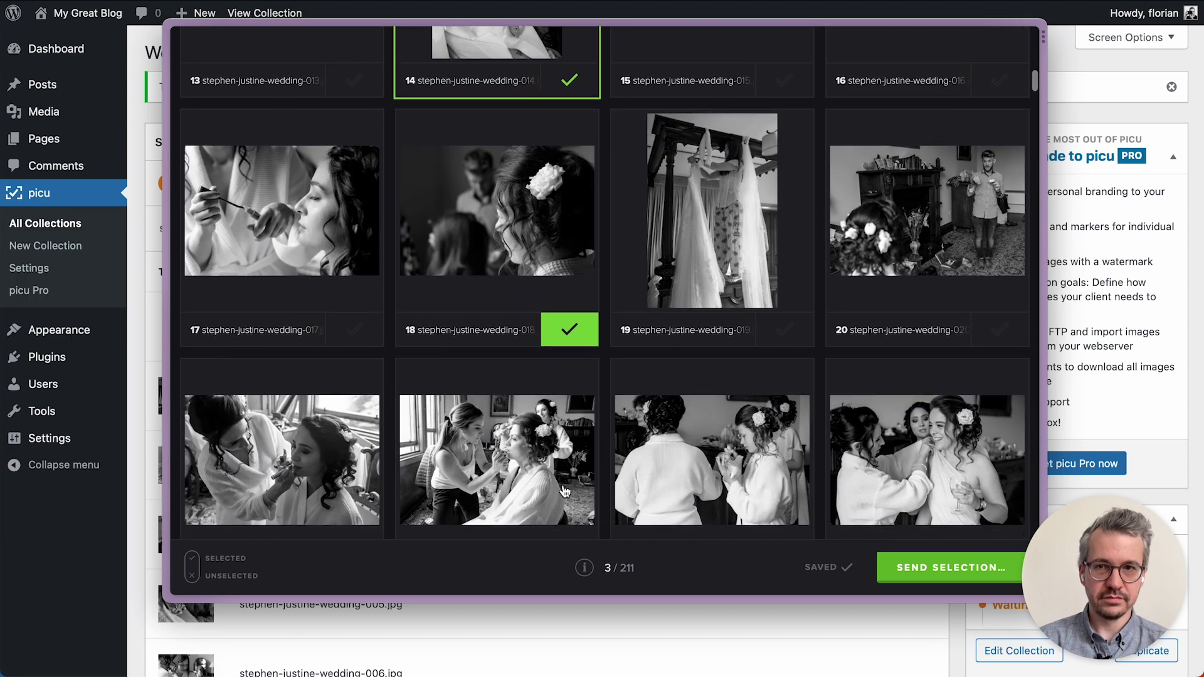
click(353, 264)
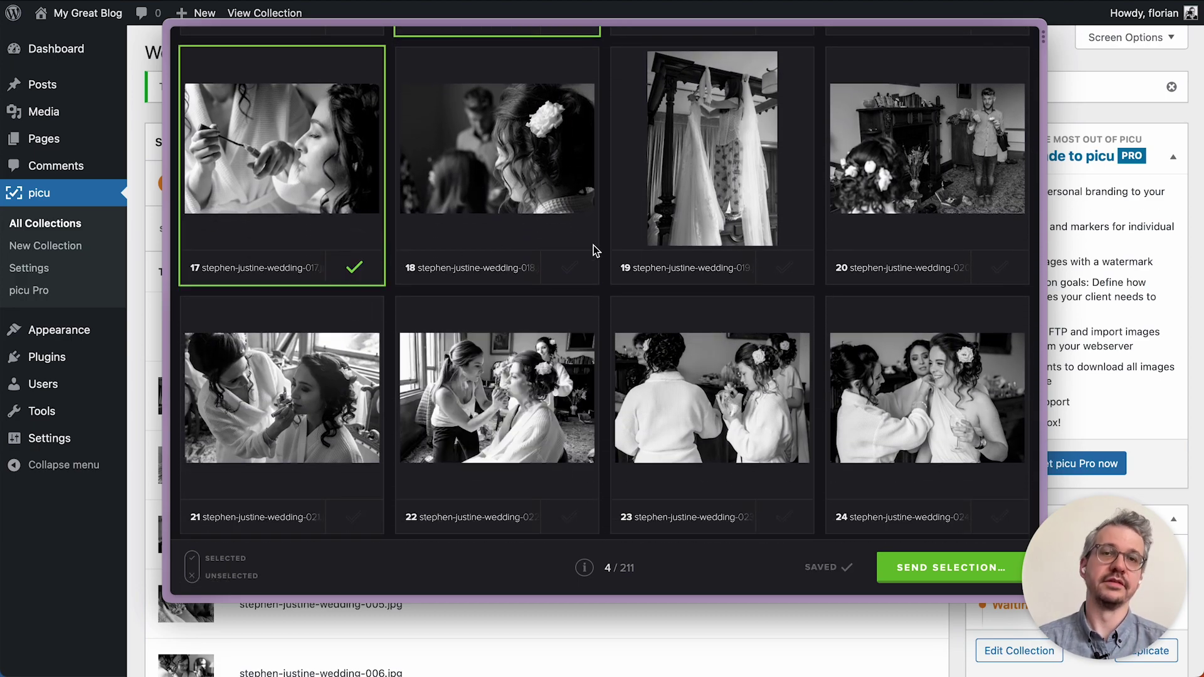
scroll(593, 249, up, 15)
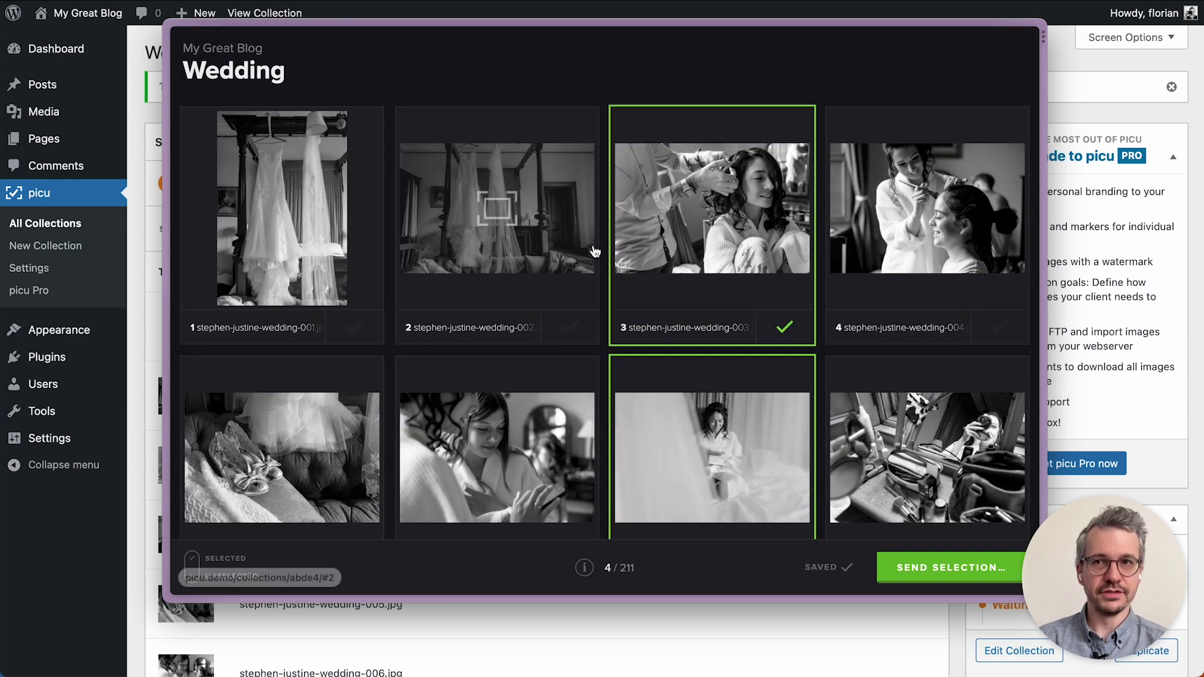
Check the chosen and unchosen images with the Selected/Unselected filters, then clear the filter and start Send Selection.
click(220, 565)
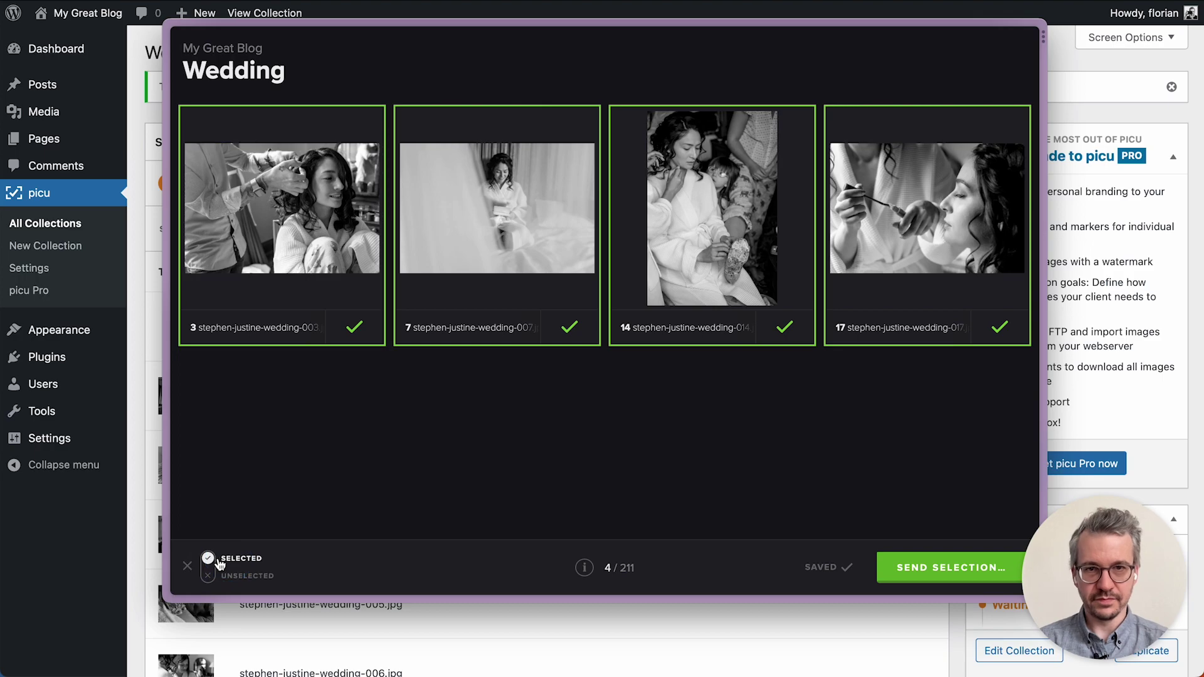
click(244, 577)
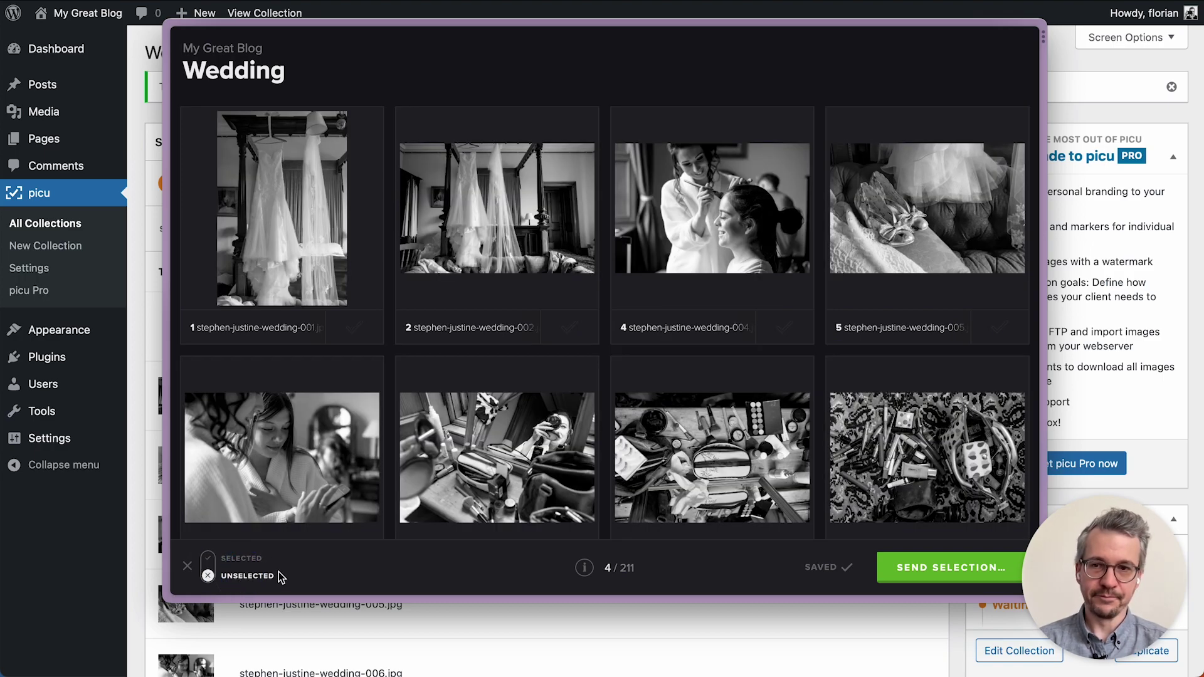
click(187, 566)
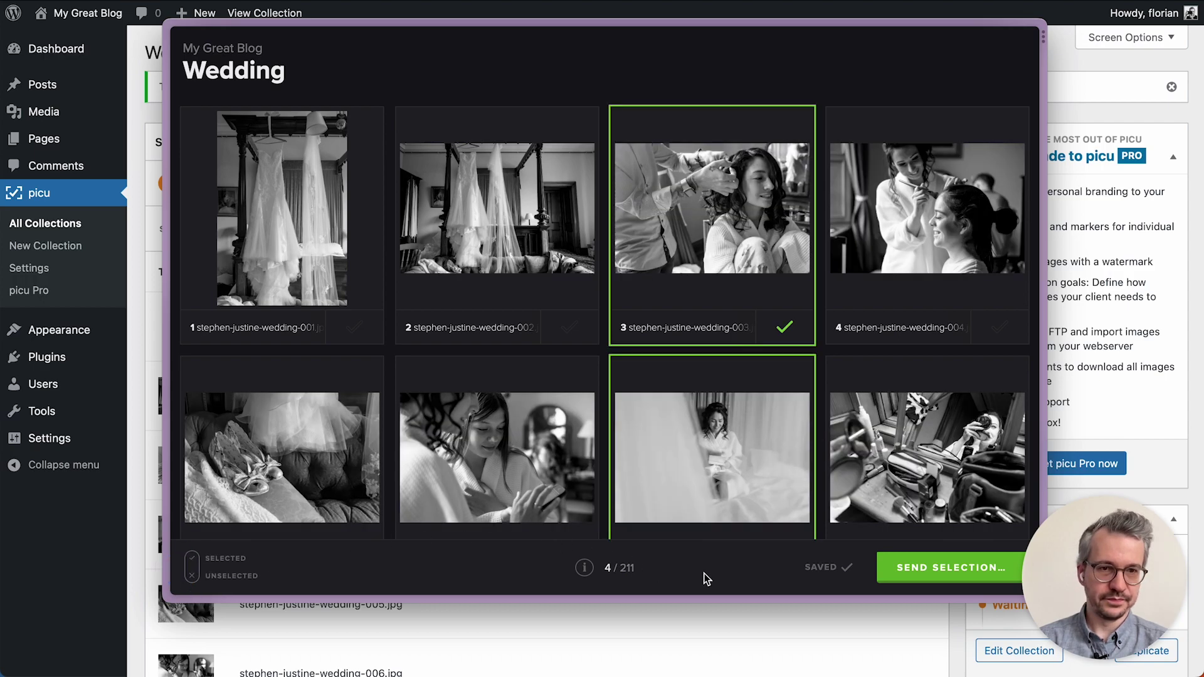
click(927, 569)
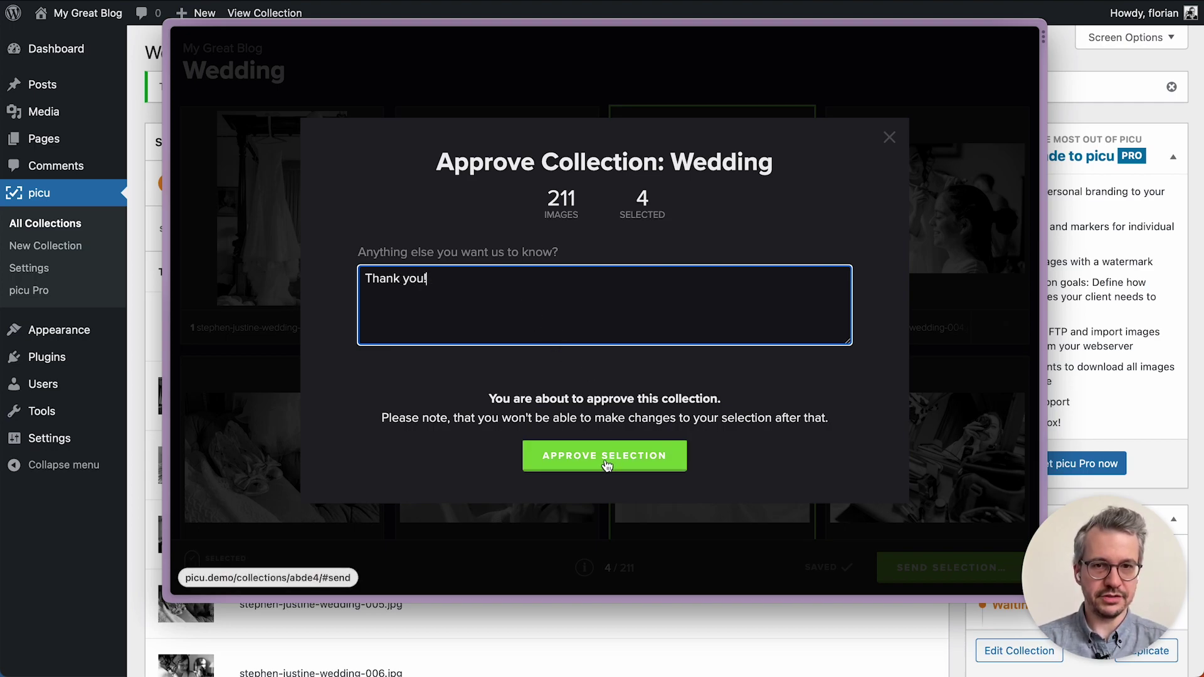
Approve the four-image selection with the 'Thank you!' message and return to WordPress.
click(606, 465)
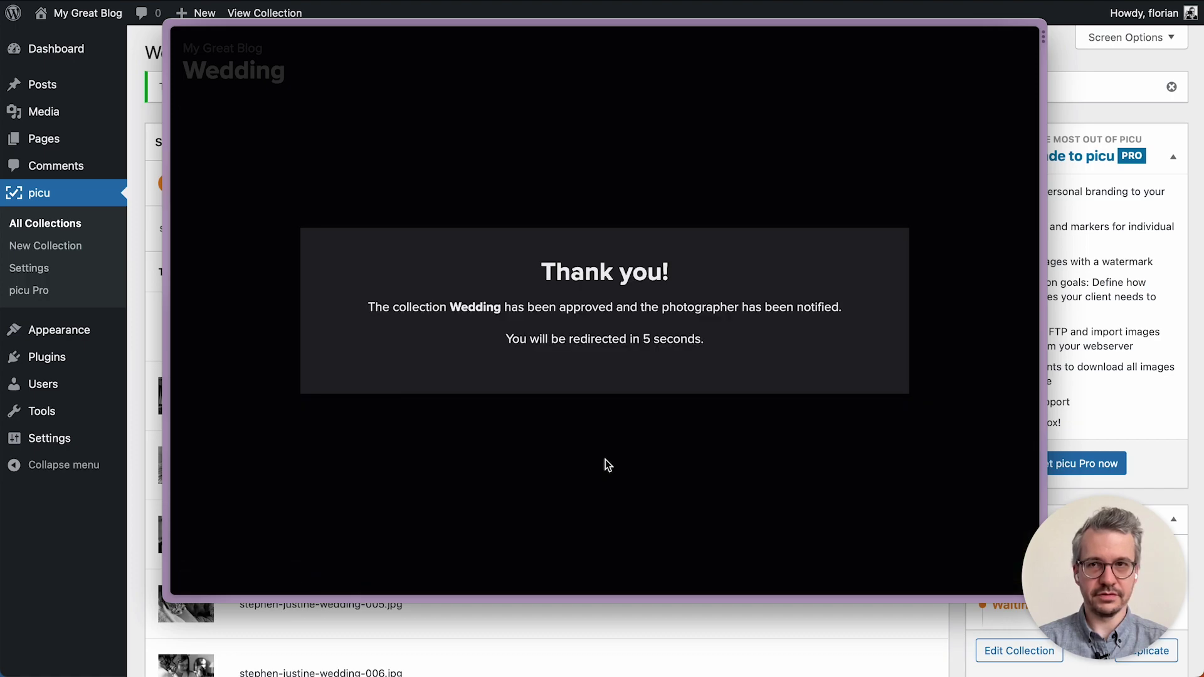
key(super+Tab)
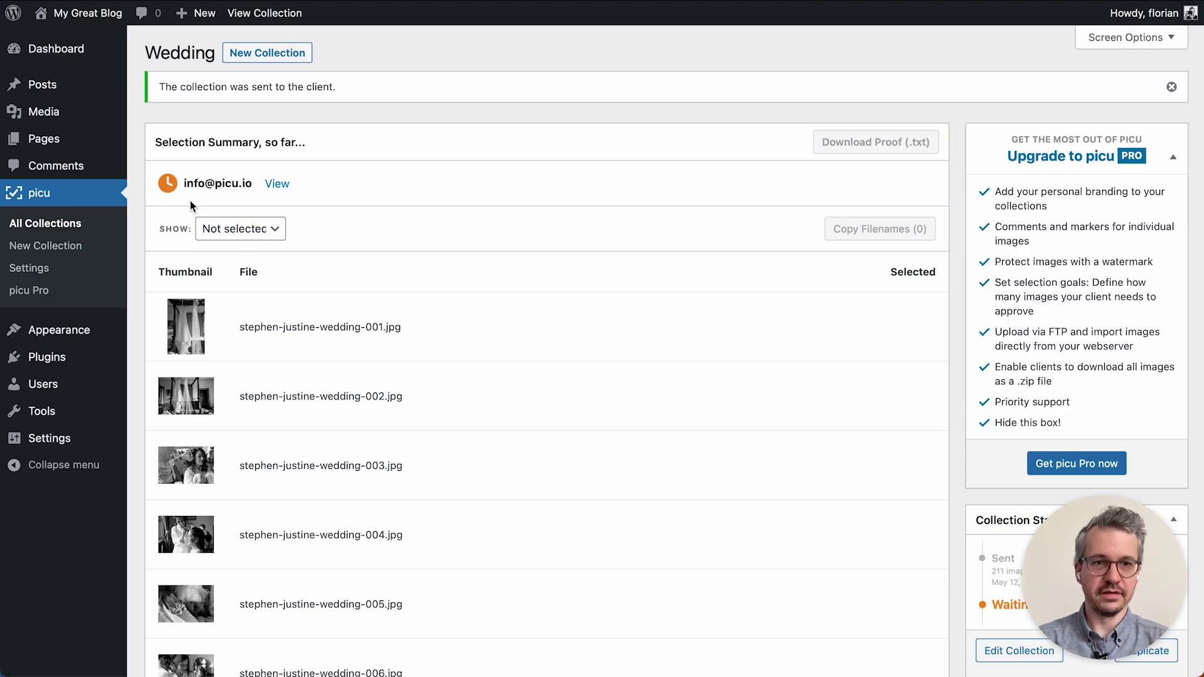
Reload the Wedding collection to see the 4 approved images, copy their filenames, and switch to MailHog.
scroll(942, 445, down, 3)
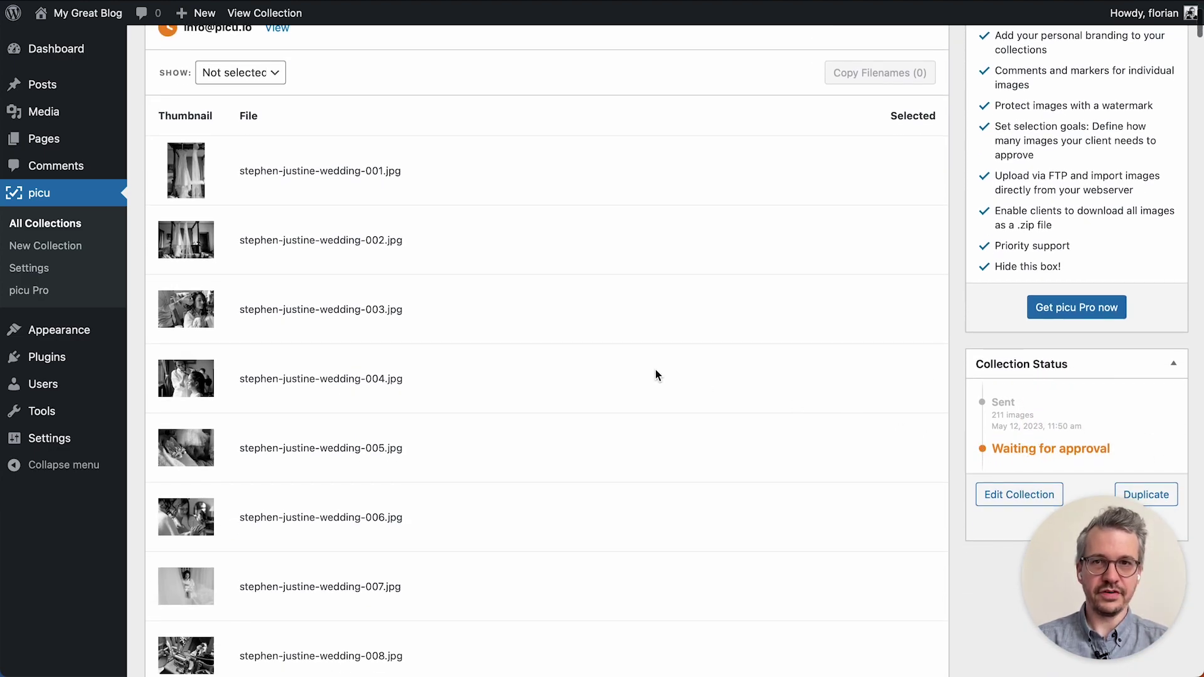
key(super+r)
scroll(656, 374, down, 1)
scroll(477, 238, up, 1)
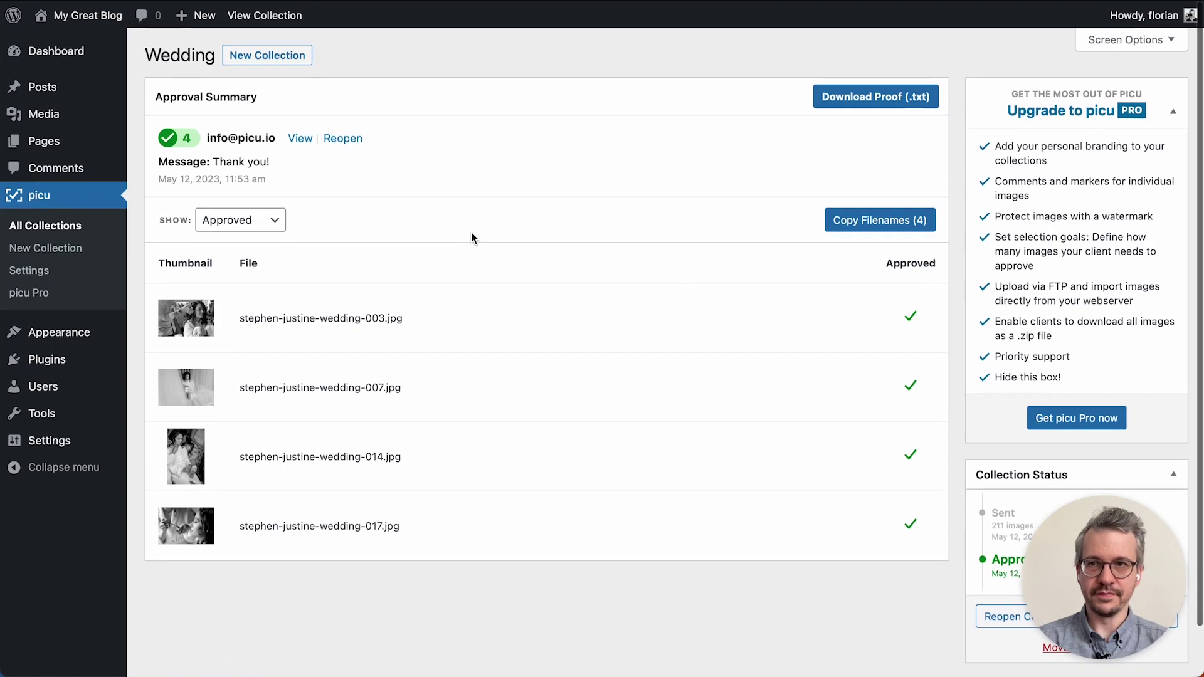
drag(214, 161, 270, 160)
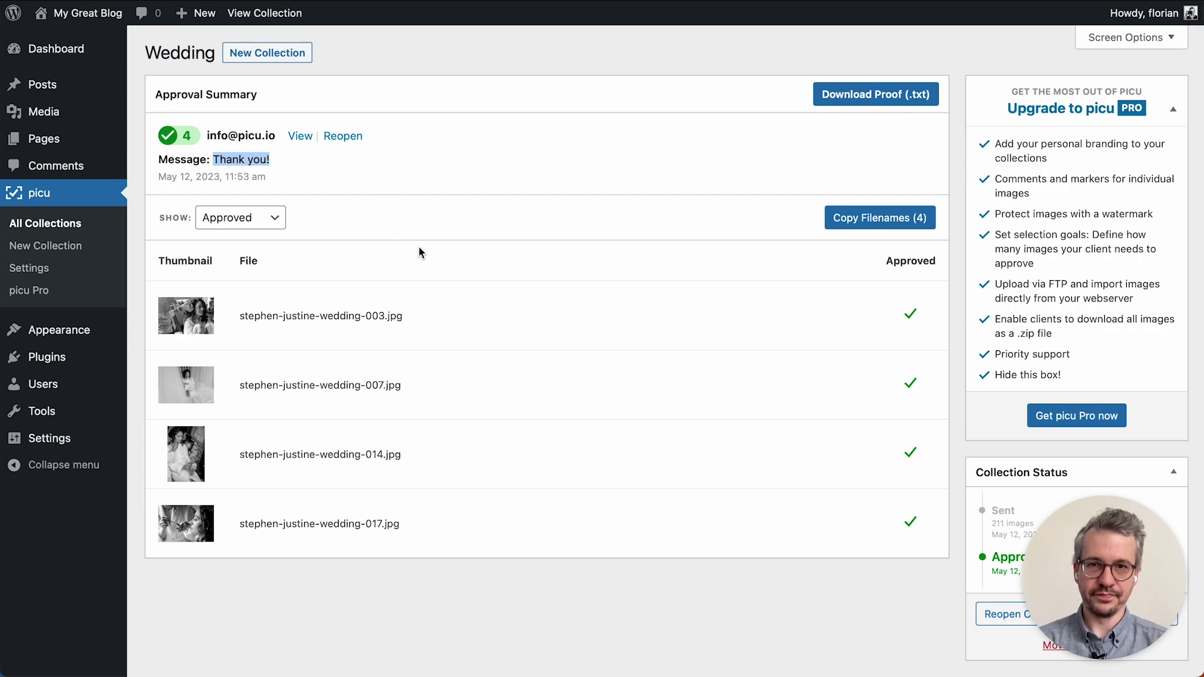
click(422, 196)
key(super+Tab)
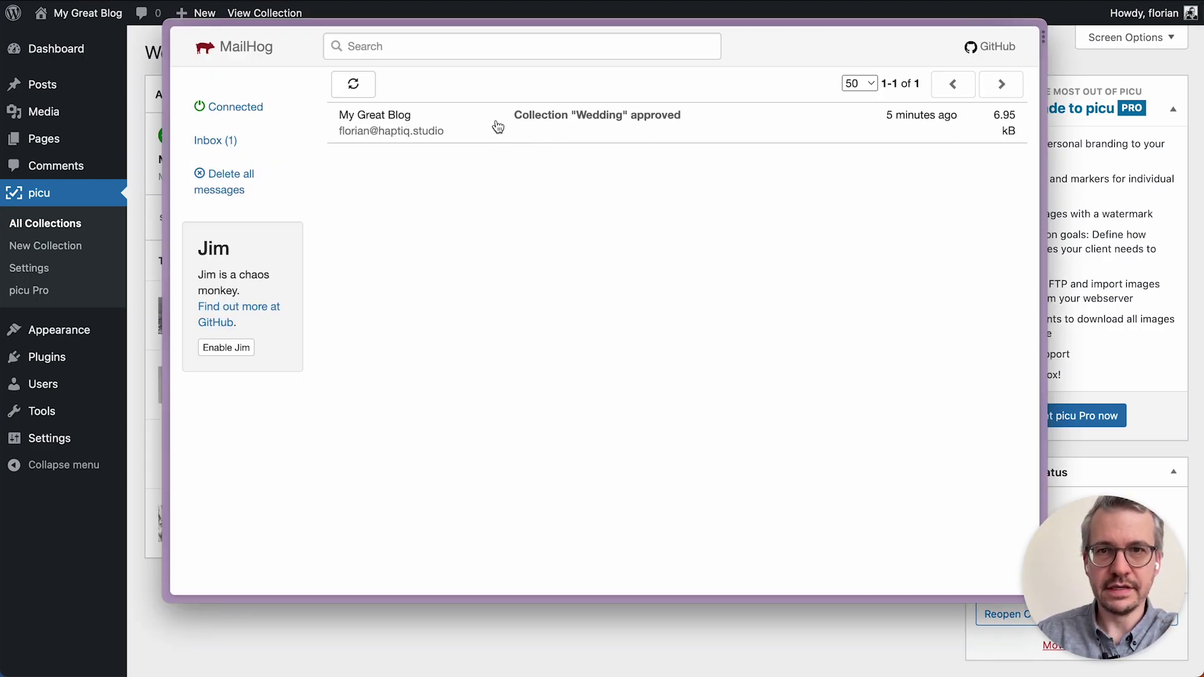
Open the 'Collection "Wedding" approved' email and follow its View Selection link.
click(575, 120)
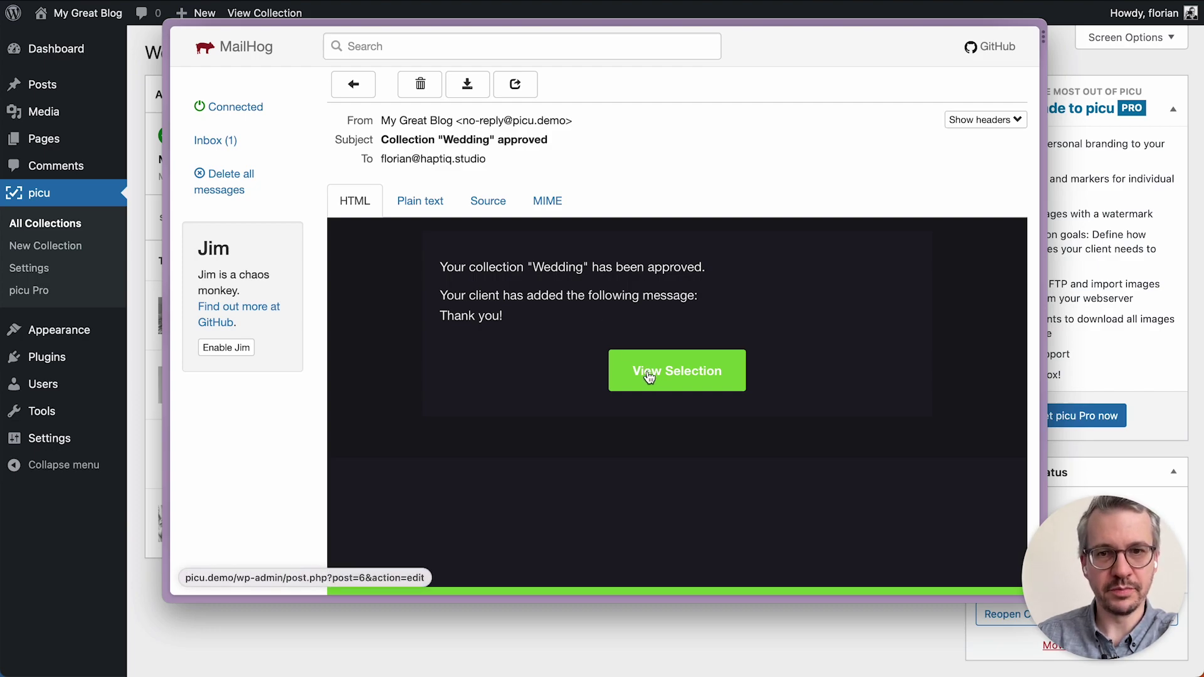
click(556, 626)
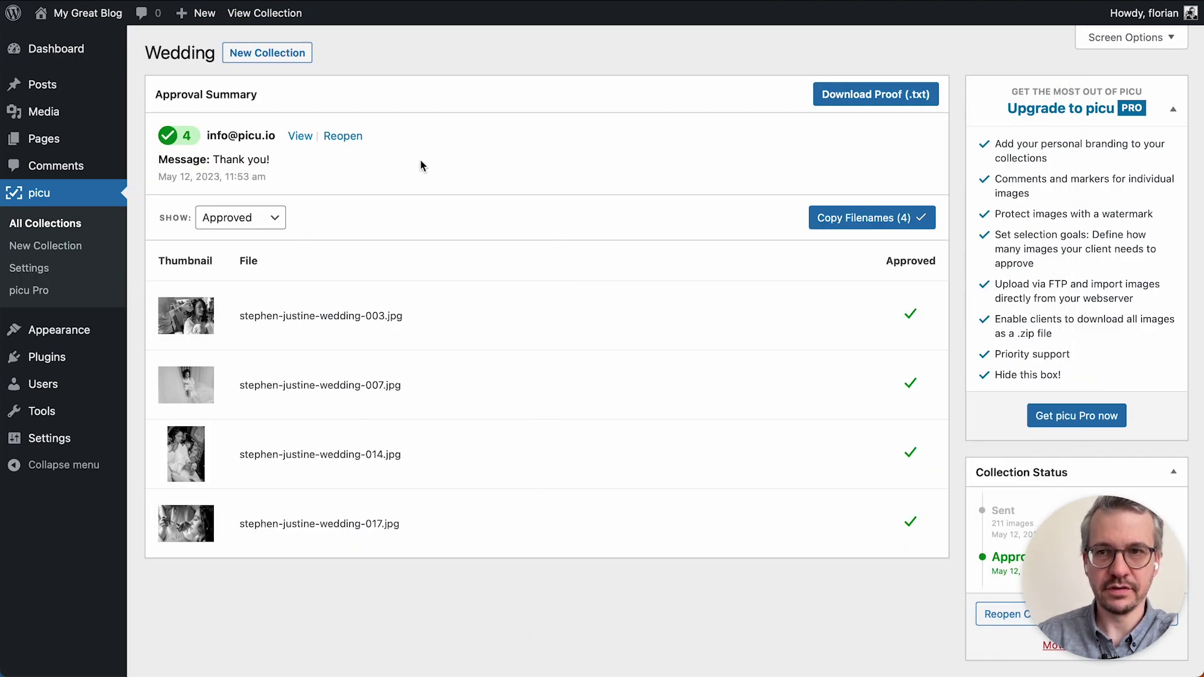
Keep the Show filter on Approved and copy the four approved Wedding image filenames.
click(433, 204)
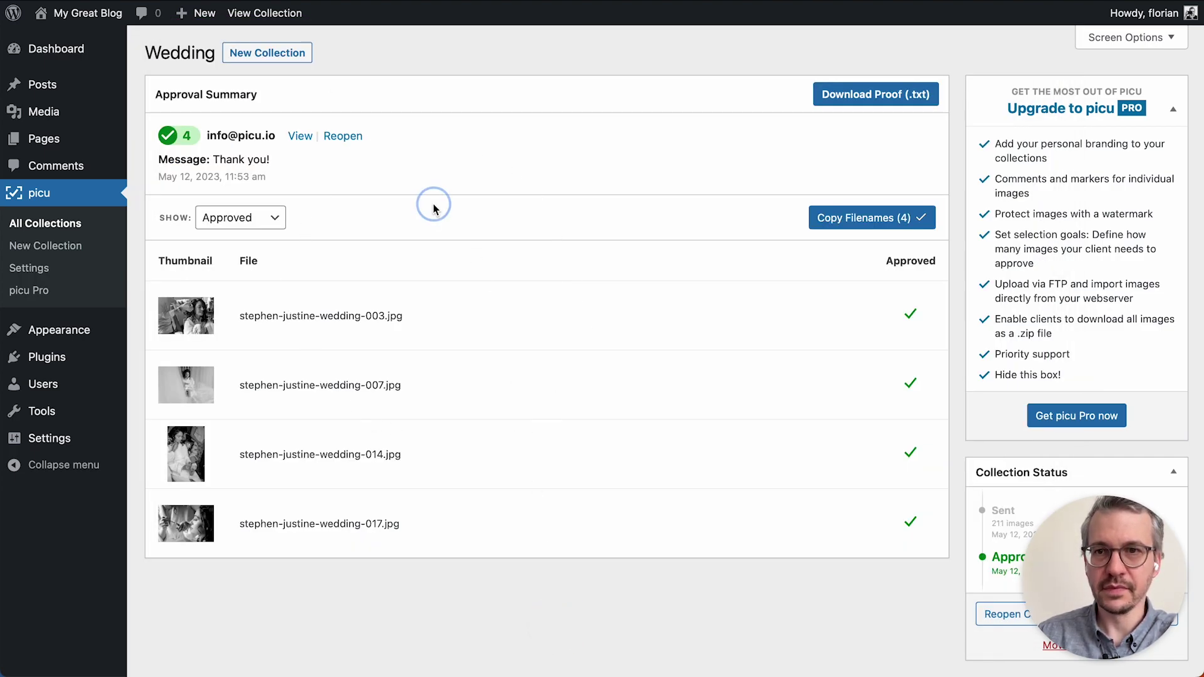
click(256, 218)
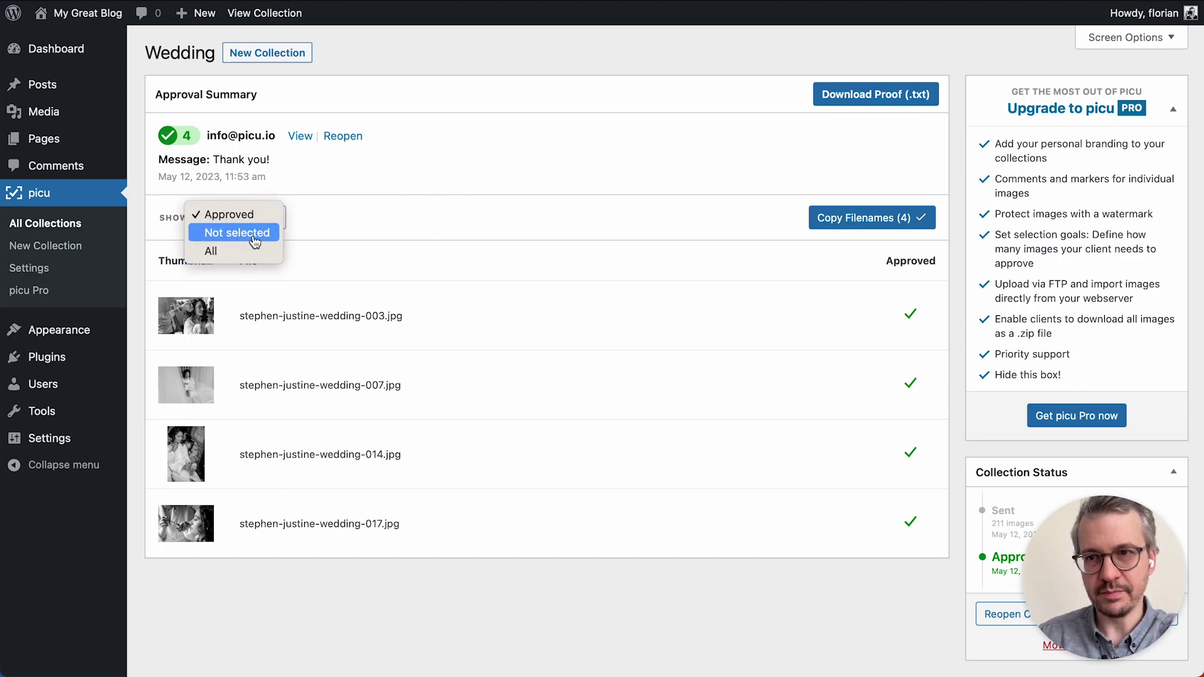
click(460, 227)
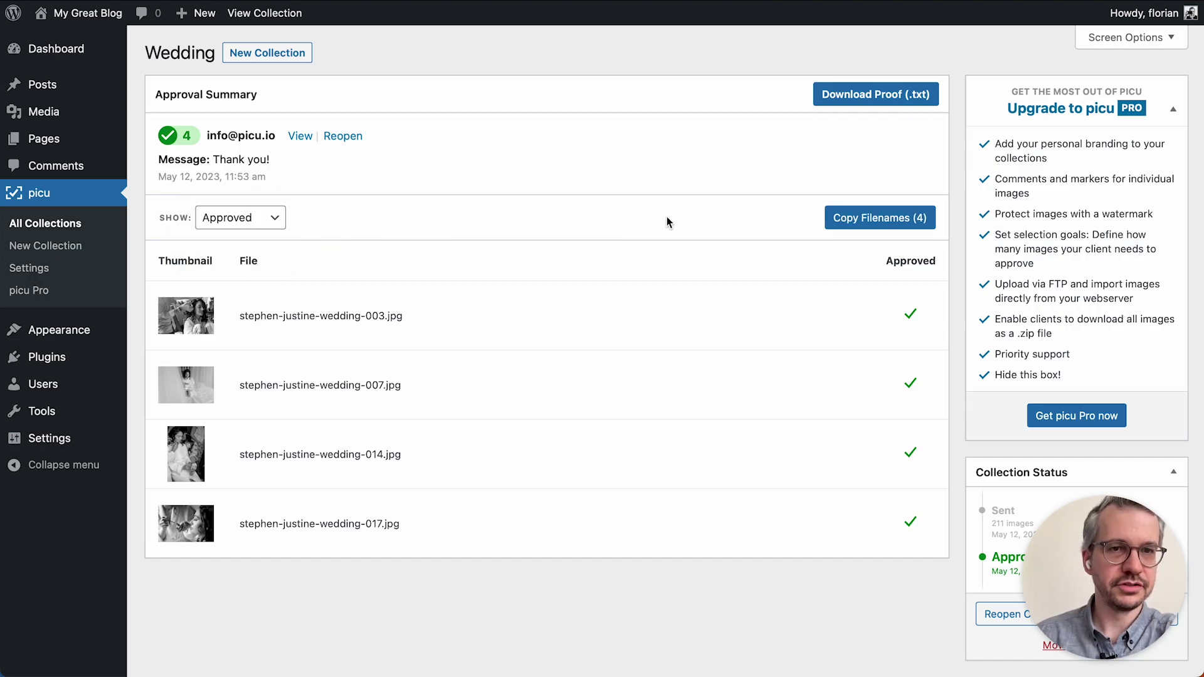
click(850, 226)
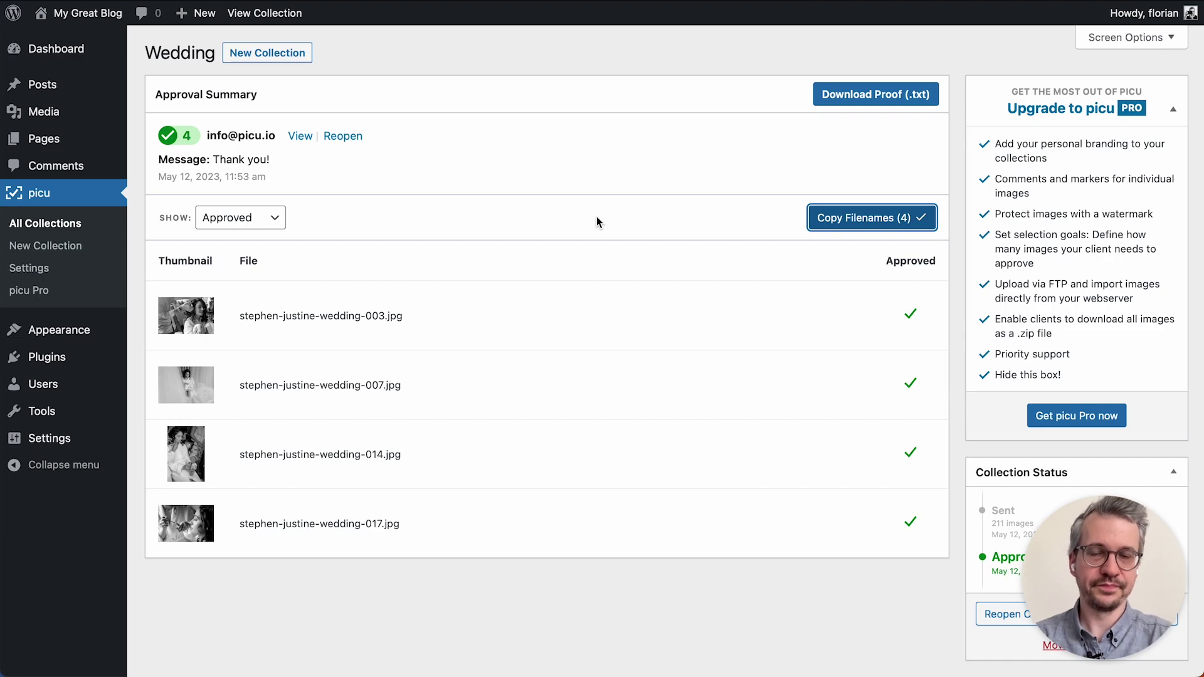
click(493, 226)
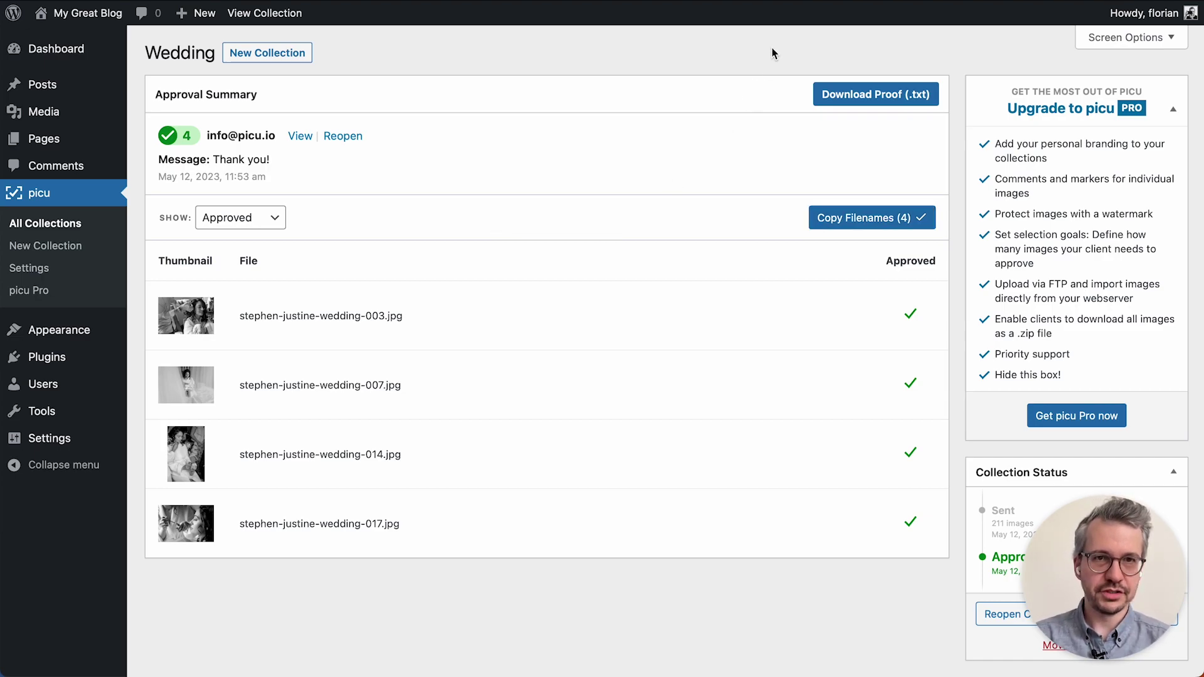
Go to the picu.io site's picu PRO page and scroll through features like Multi-Client Support and Delivery.
click(773, 1)
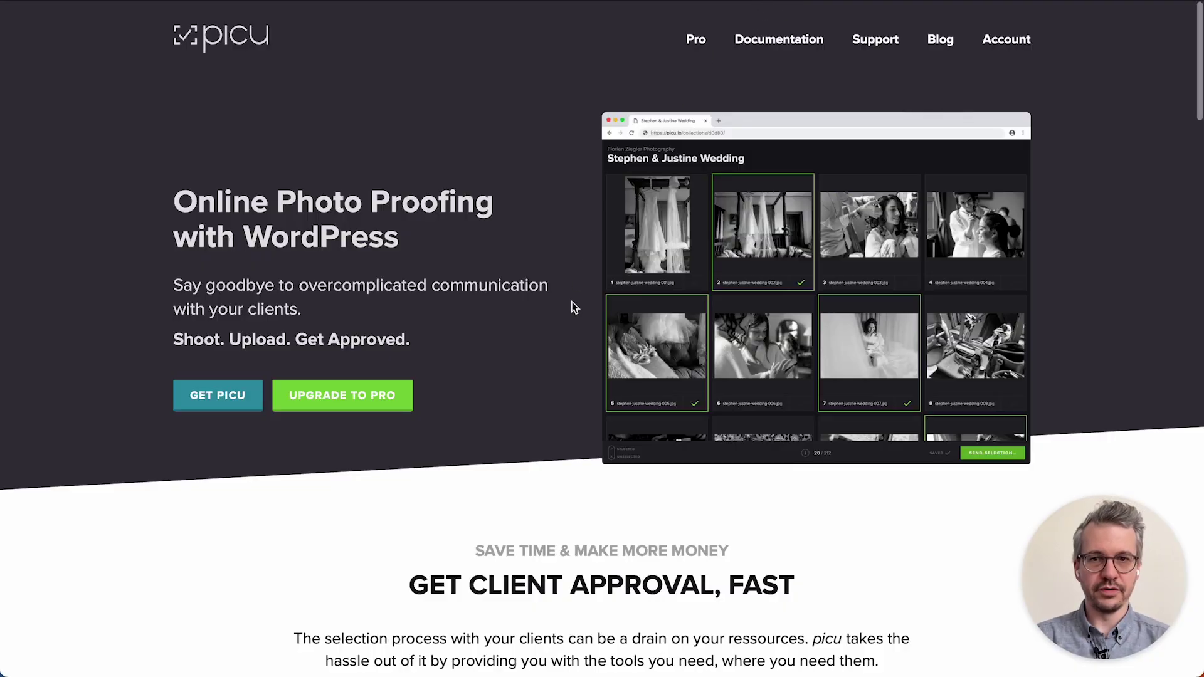
click(350, 406)
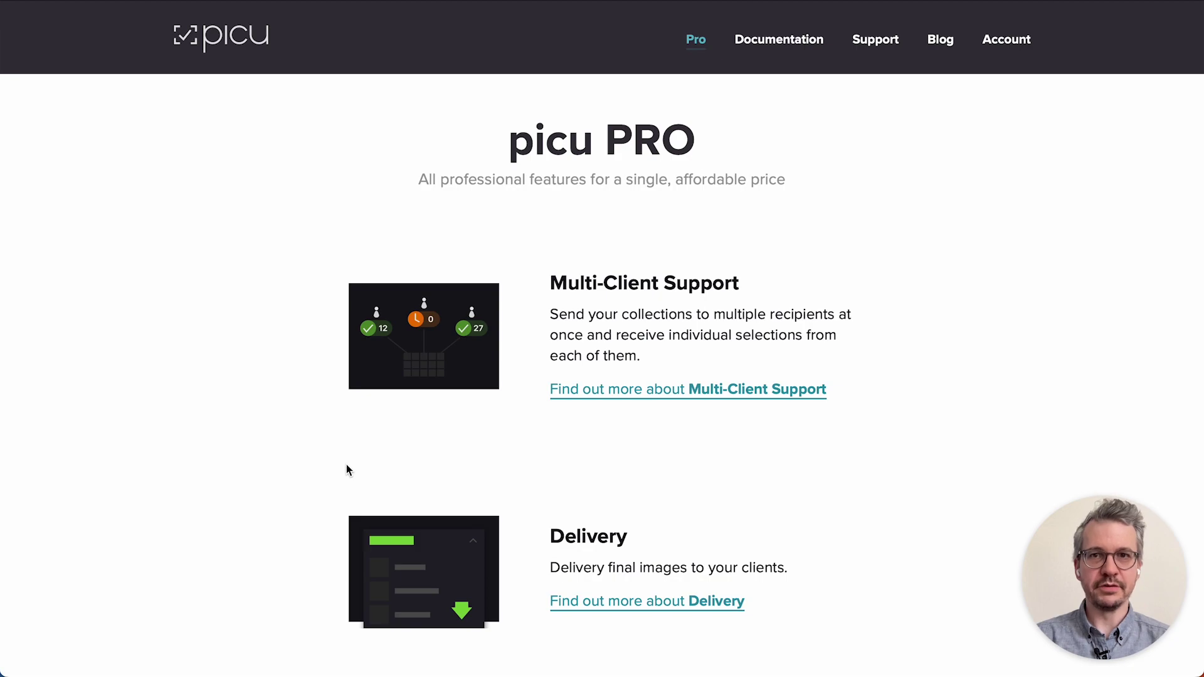
scroll(348, 470, down, 3)
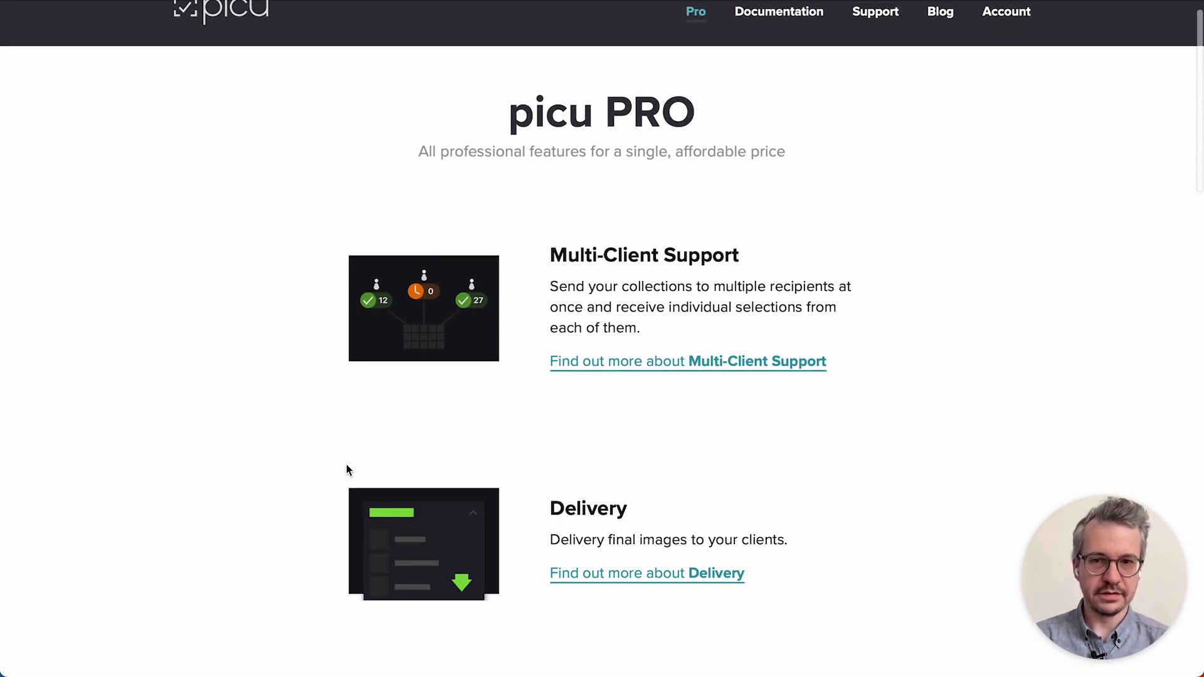
scroll(320, 470, down, 10)
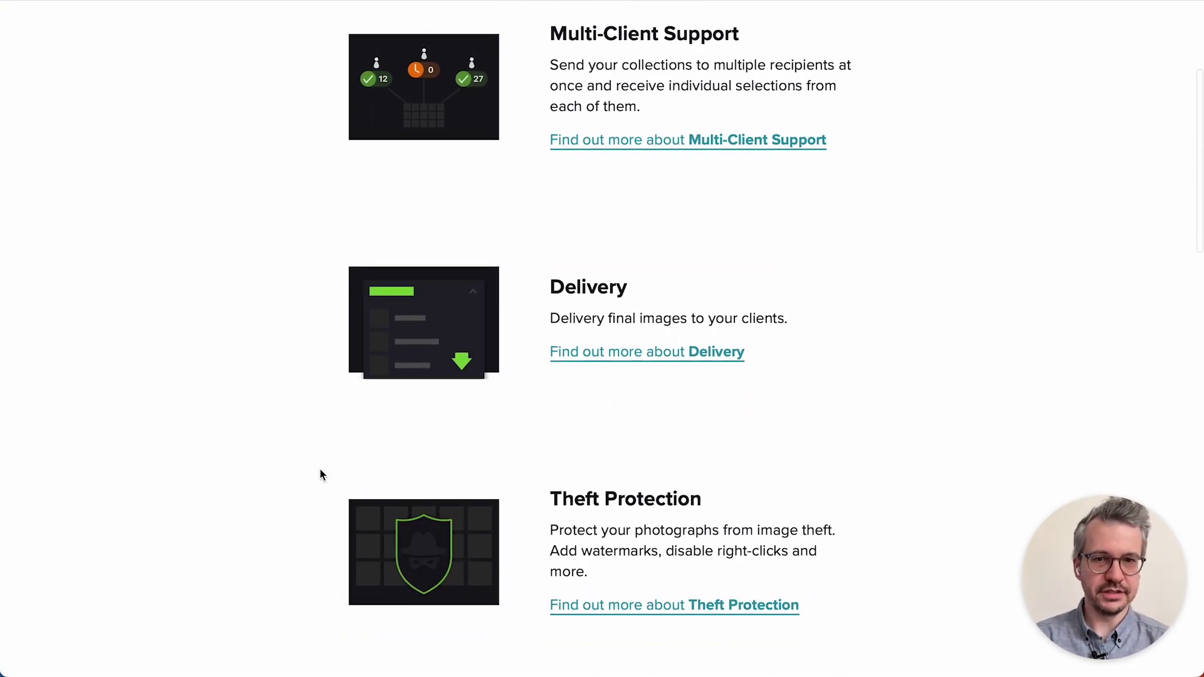
scroll(319, 470, down, 7)
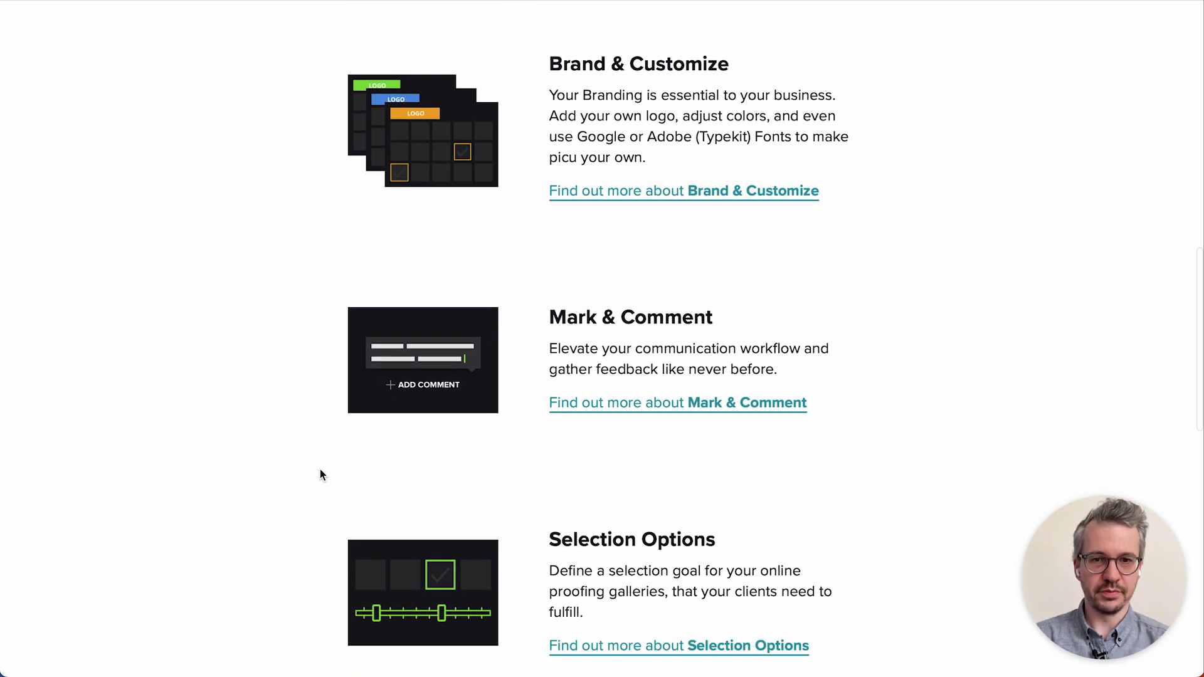
scroll(320, 475, down, 1)
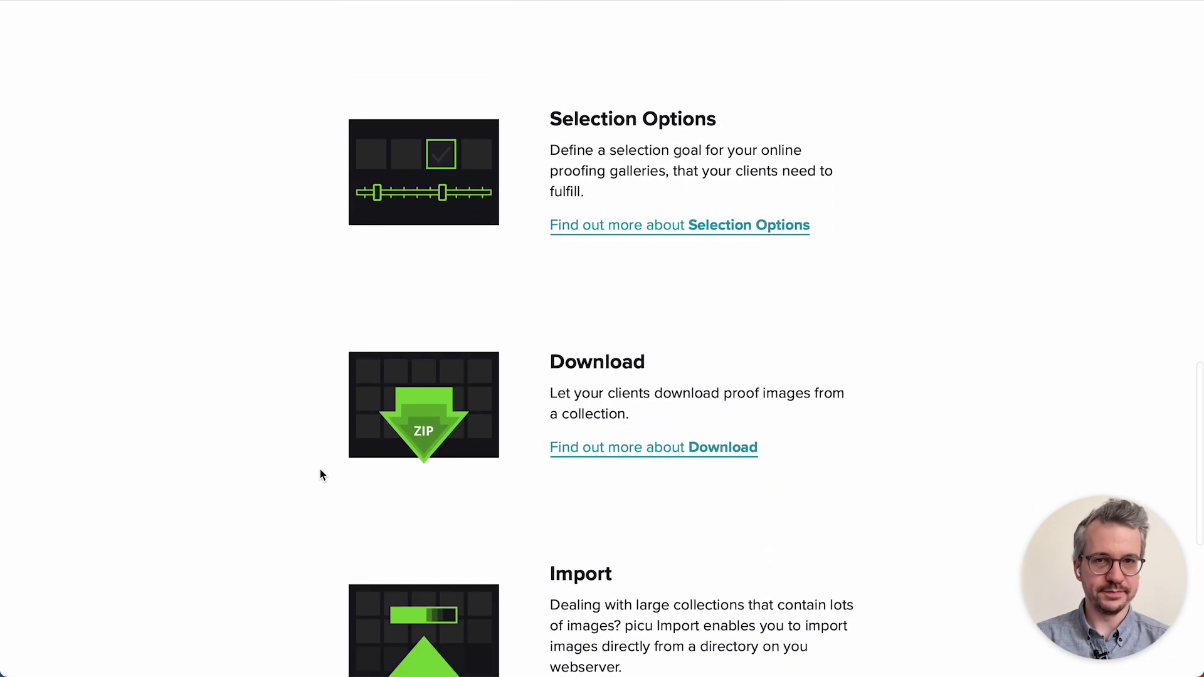